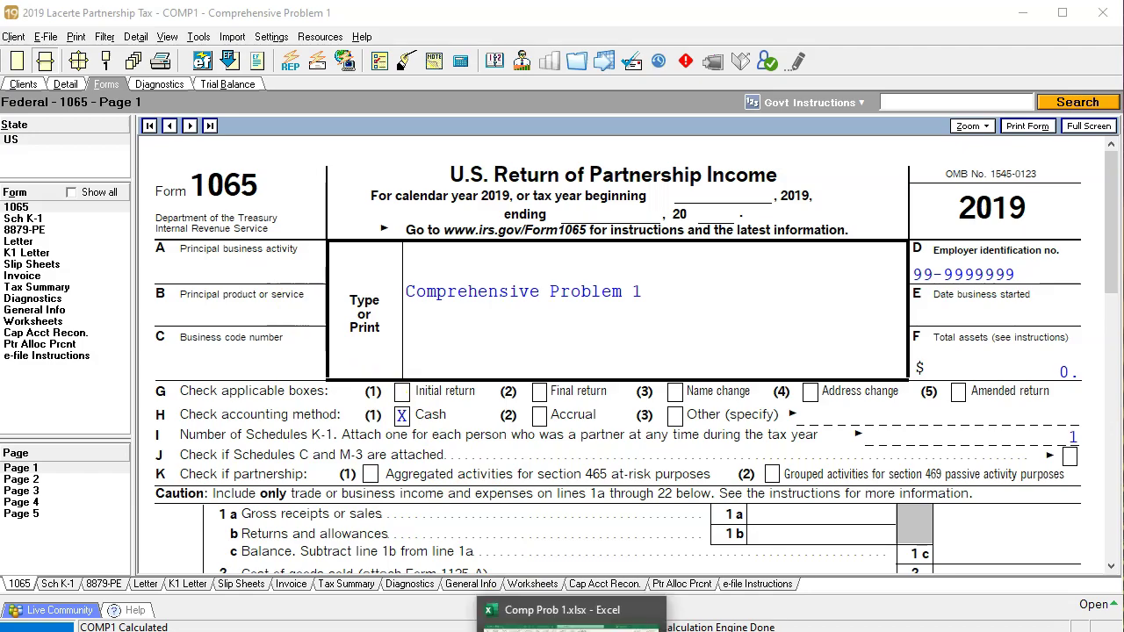
Switch to the Comp Prob 1.xlsx workbook in Excel and examine the balance sheet's prepaid assets, tax exempt bond and common stock lines
click(544, 609)
click(499, 395)
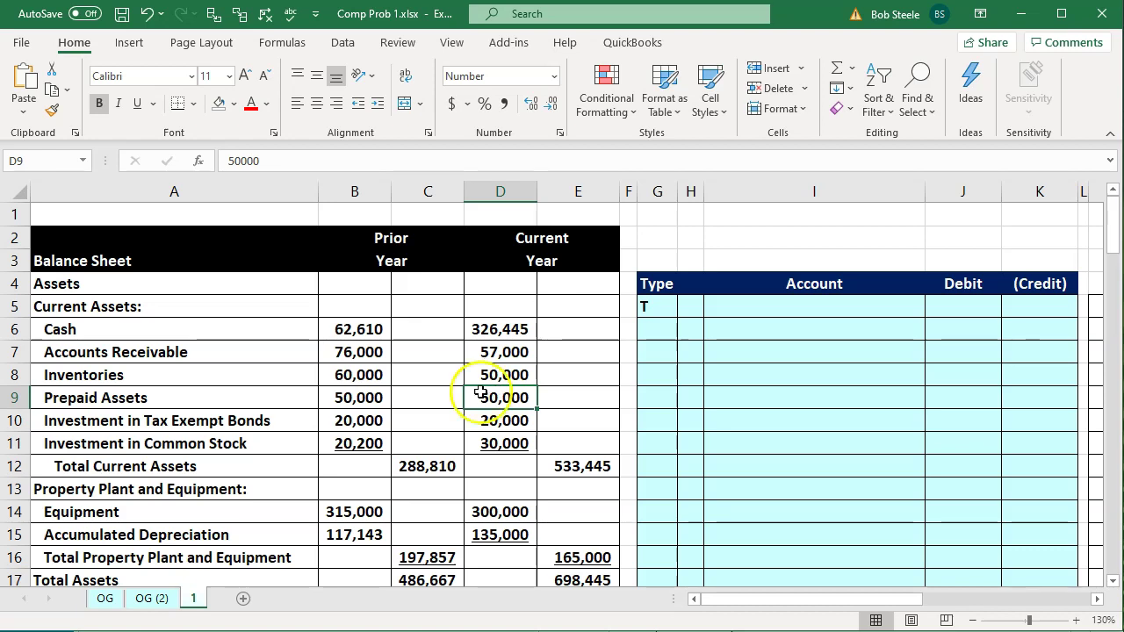
click(224, 421)
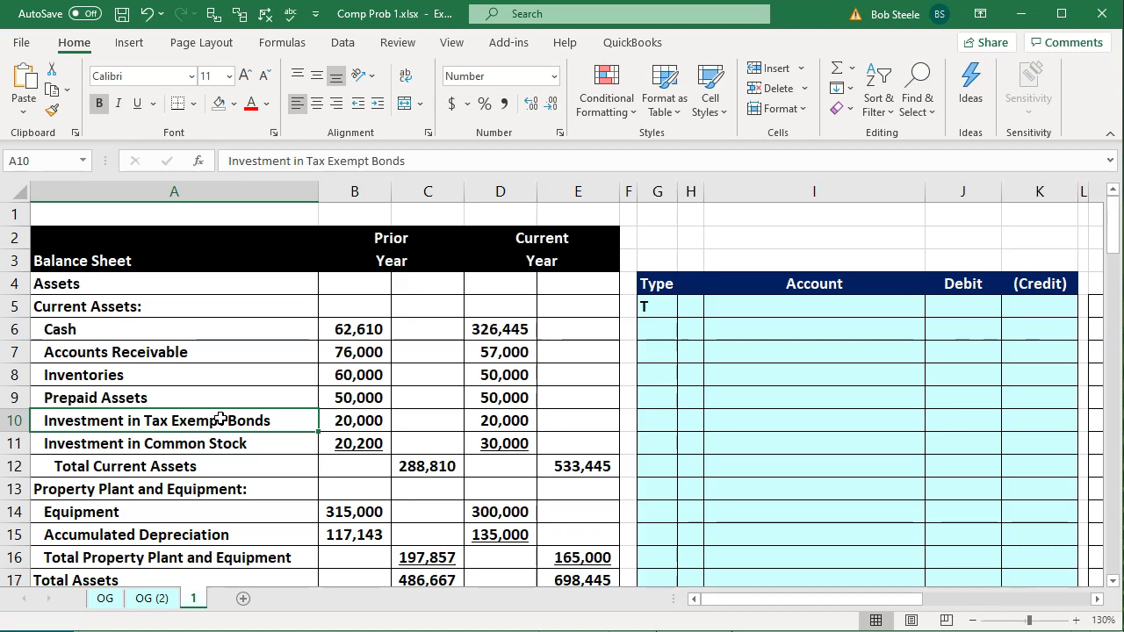
click(218, 432)
click(218, 437)
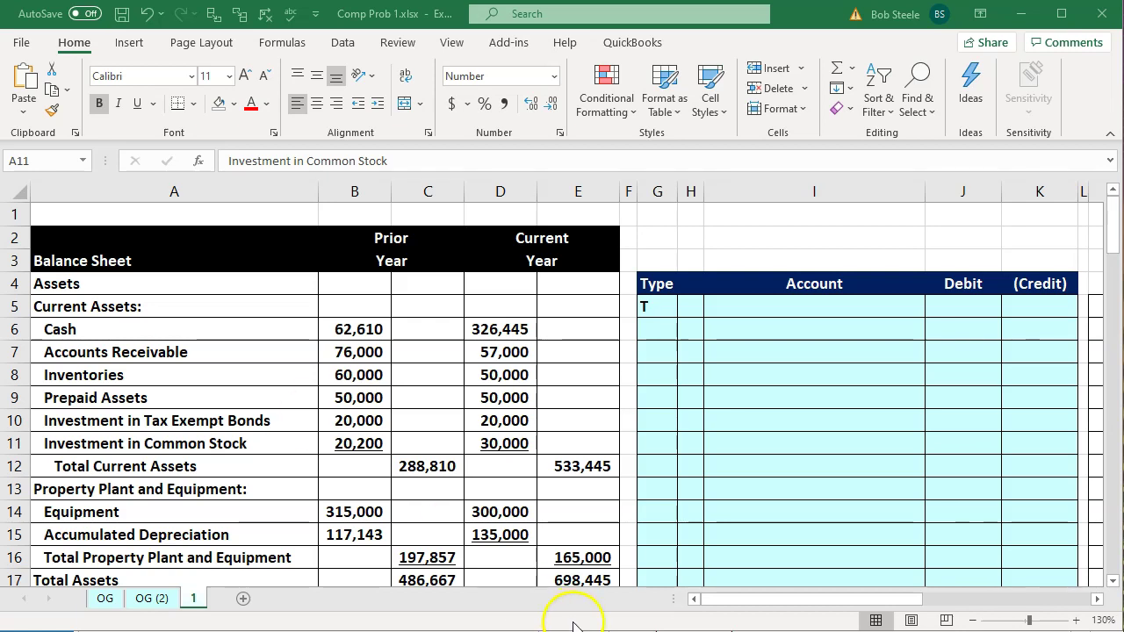
key(alt+Tab)
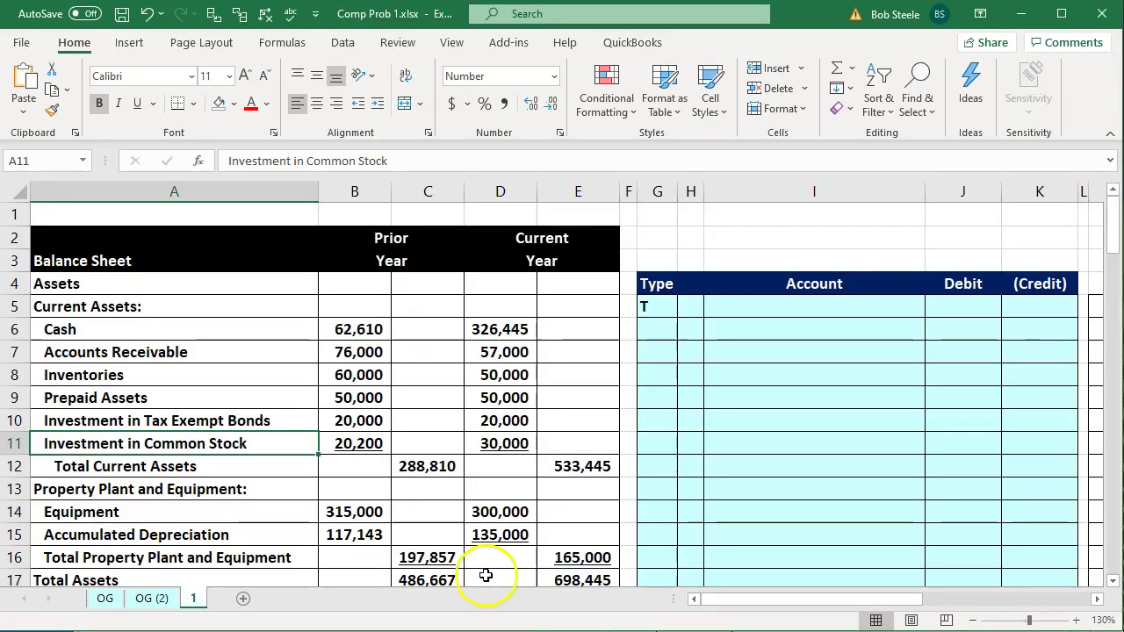
click(368, 437)
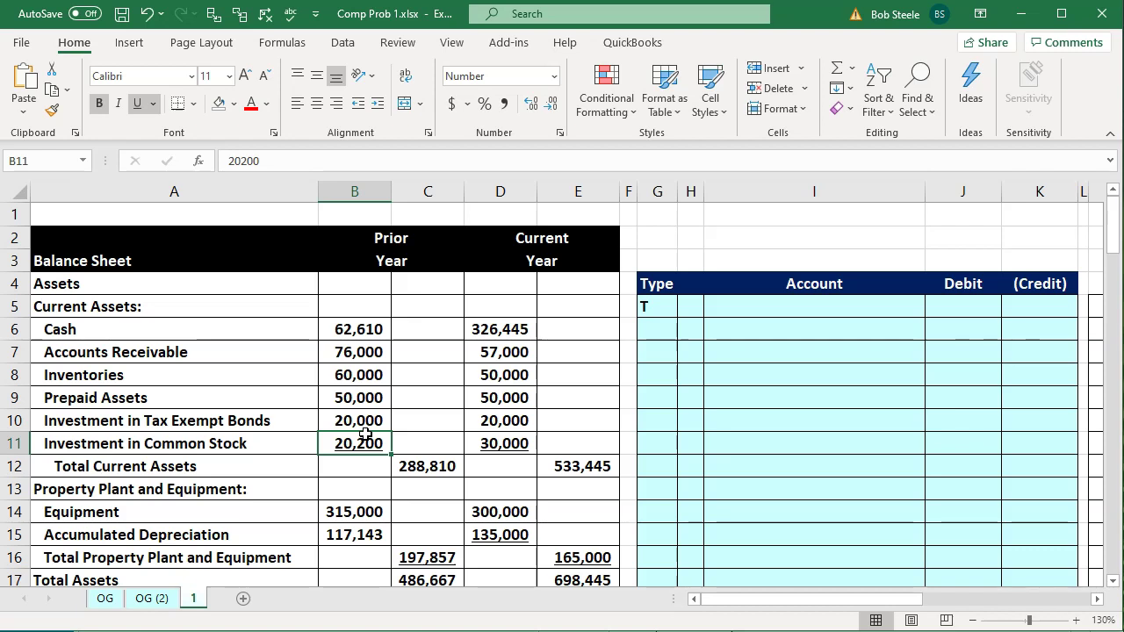
Review the Comp Prob 1.xlsx income statement and the Added Information section through the stock sales data
key(alt+Tab)
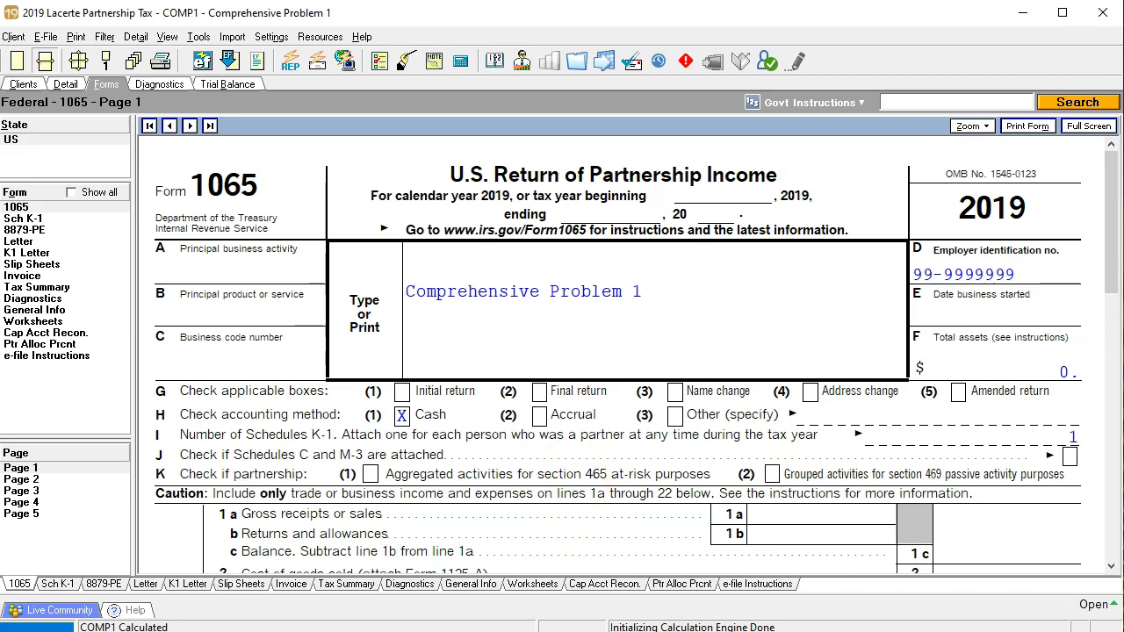
click(557, 610)
click(488, 499)
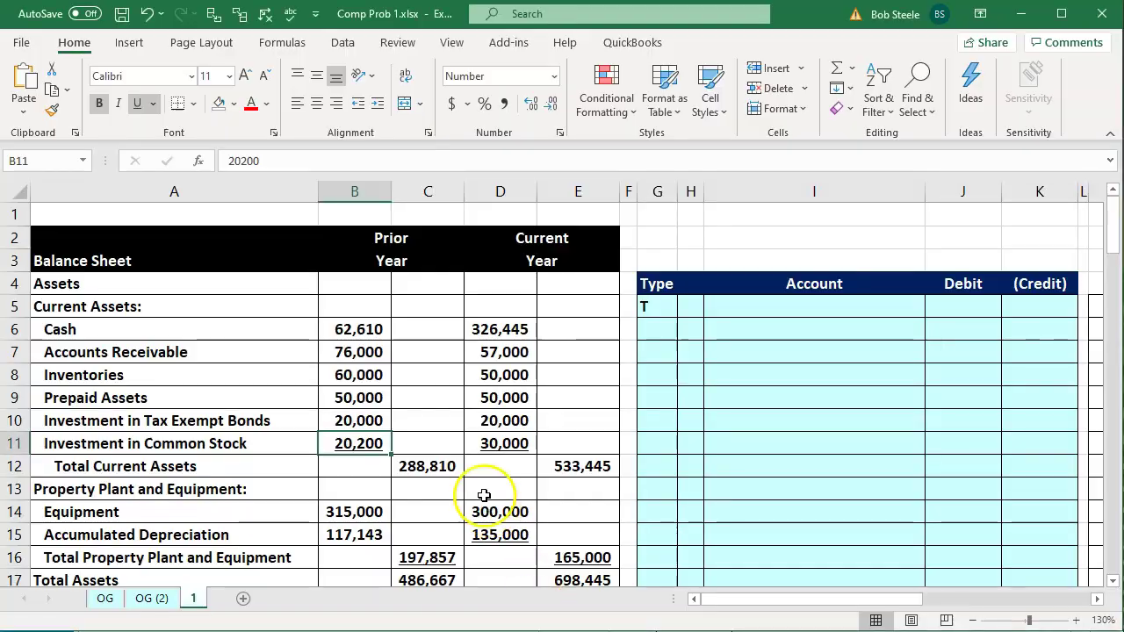
scroll(484, 495, down, 8)
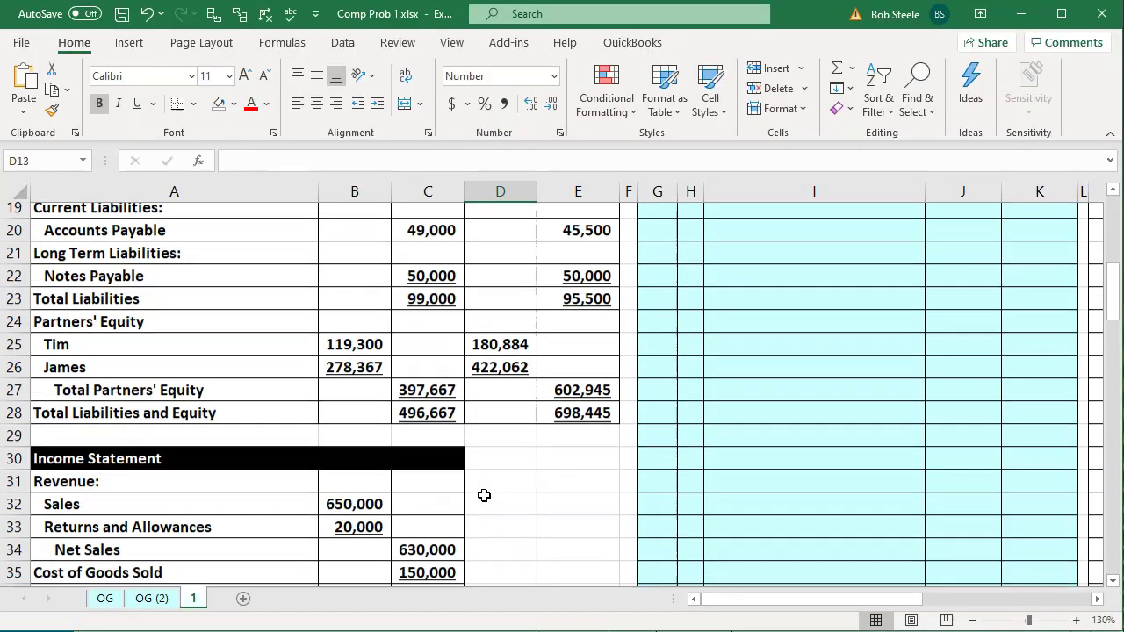
scroll(484, 495, down, 2)
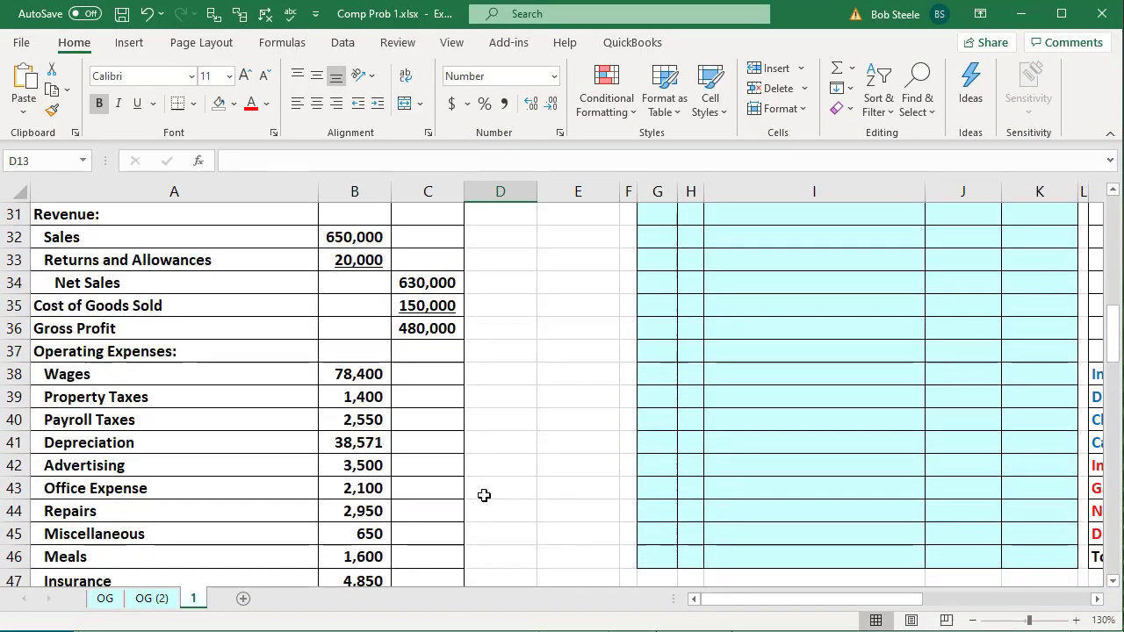
scroll(484, 496, down, 8)
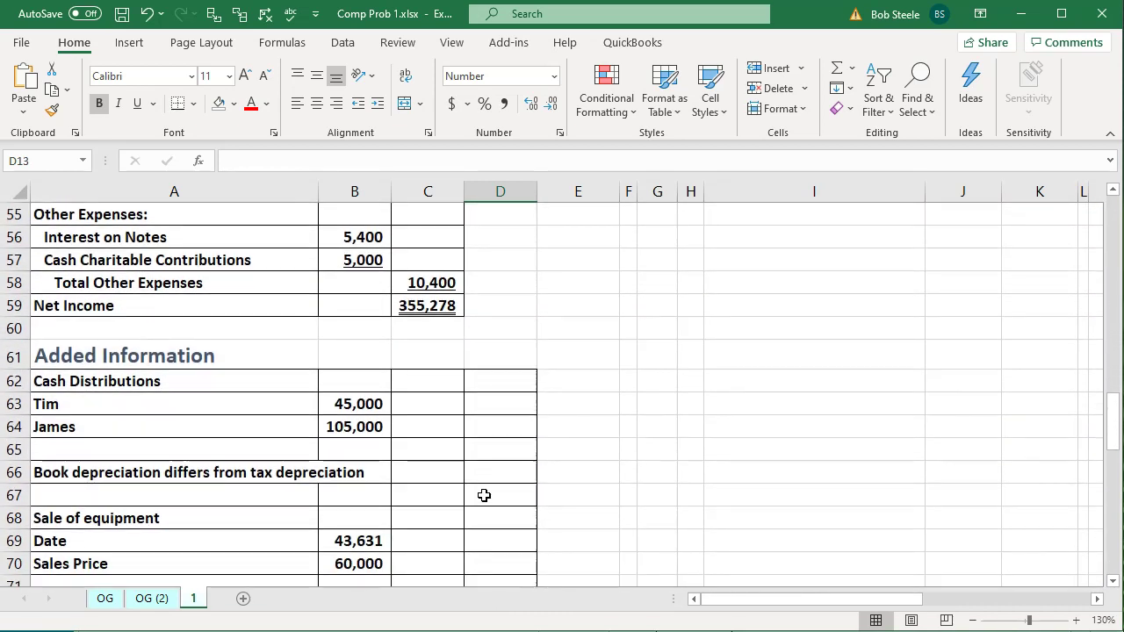
click(209, 407)
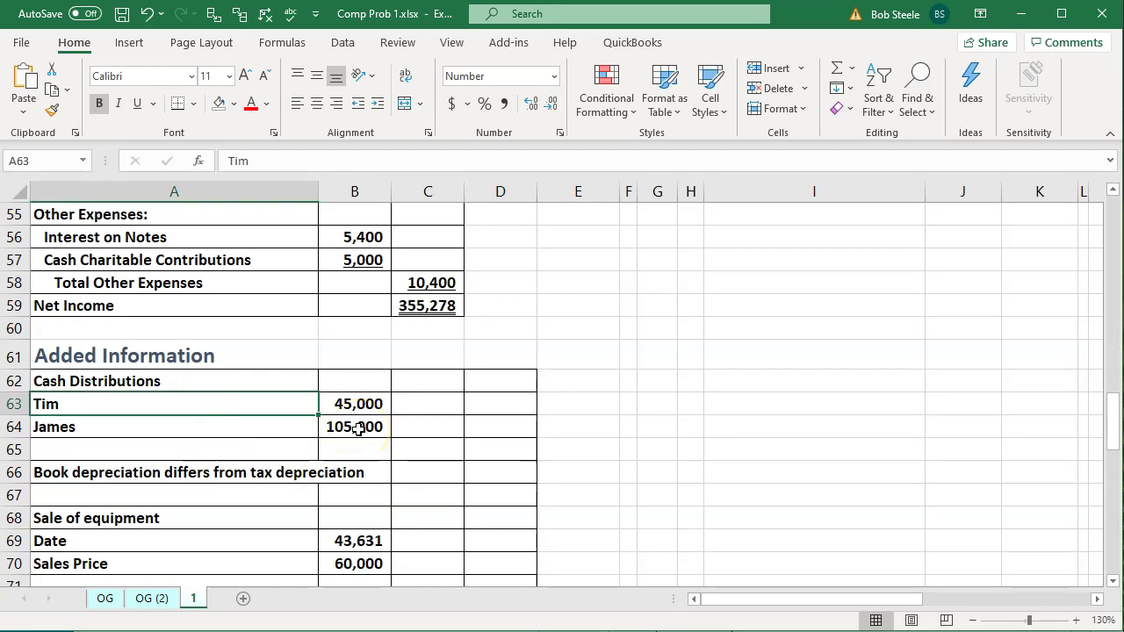
scroll(358, 428, down, 2)
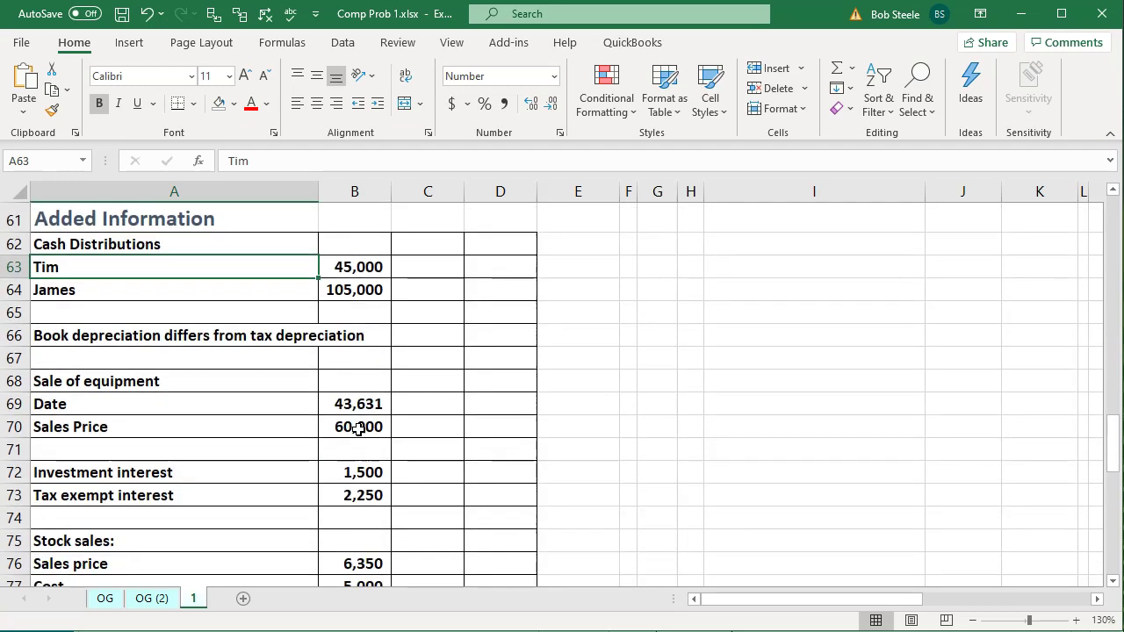
scroll(359, 428, down, 1)
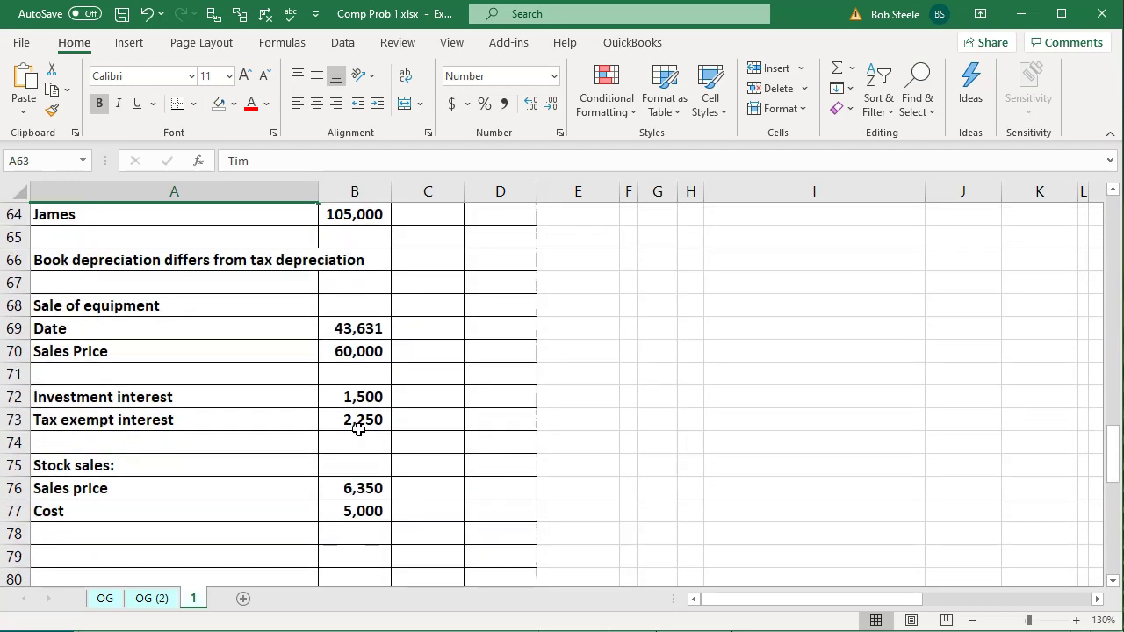
scroll(358, 428, up, 15)
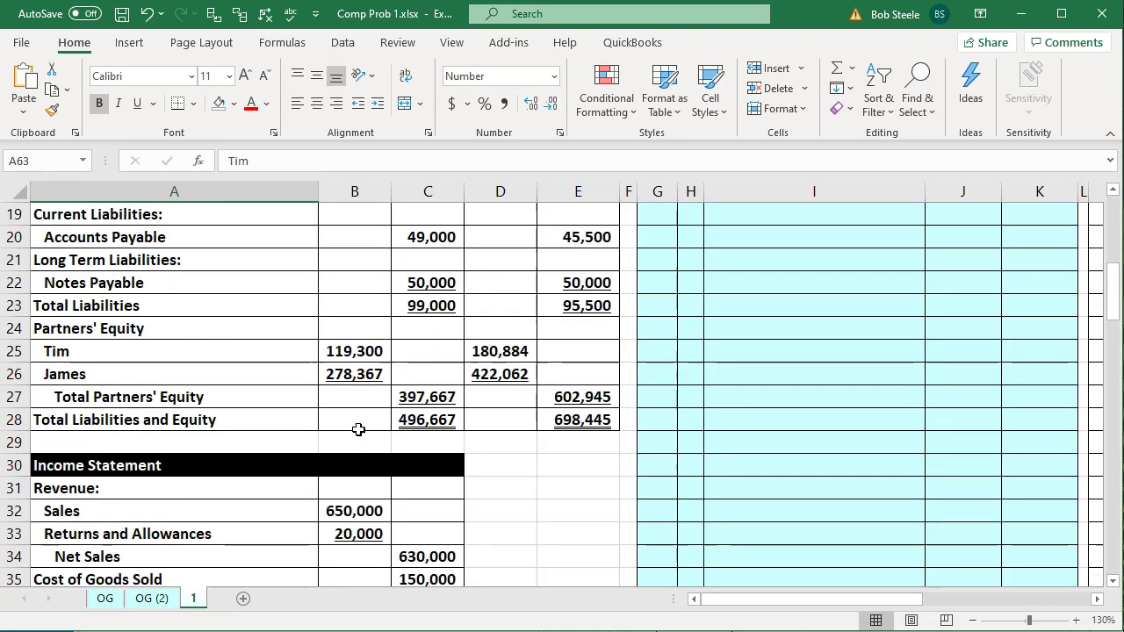
scroll(358, 428, up, 6)
Examine the worksheet's account entry columns and the trial balance columns from Unadjusted Trial Balance through Tax Trial Balance
click(440, 413)
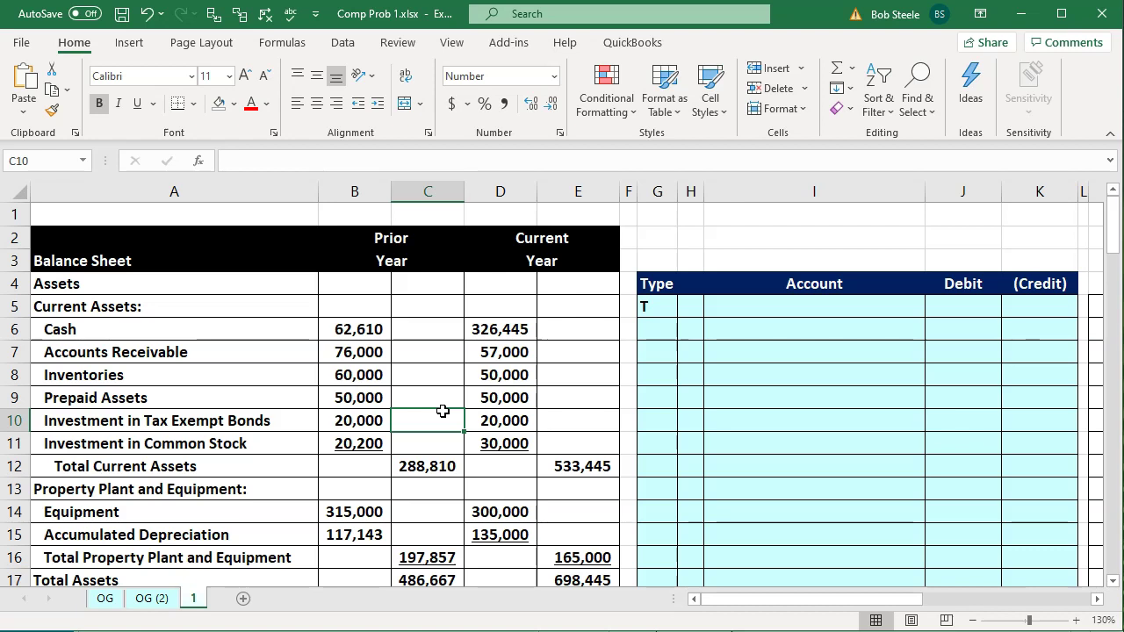
key(Right)
key(Right)
key(Right)
key(Right)
key(Right)
key(Right)
key(Right)
key(Right)
key(Right)
key(Right)
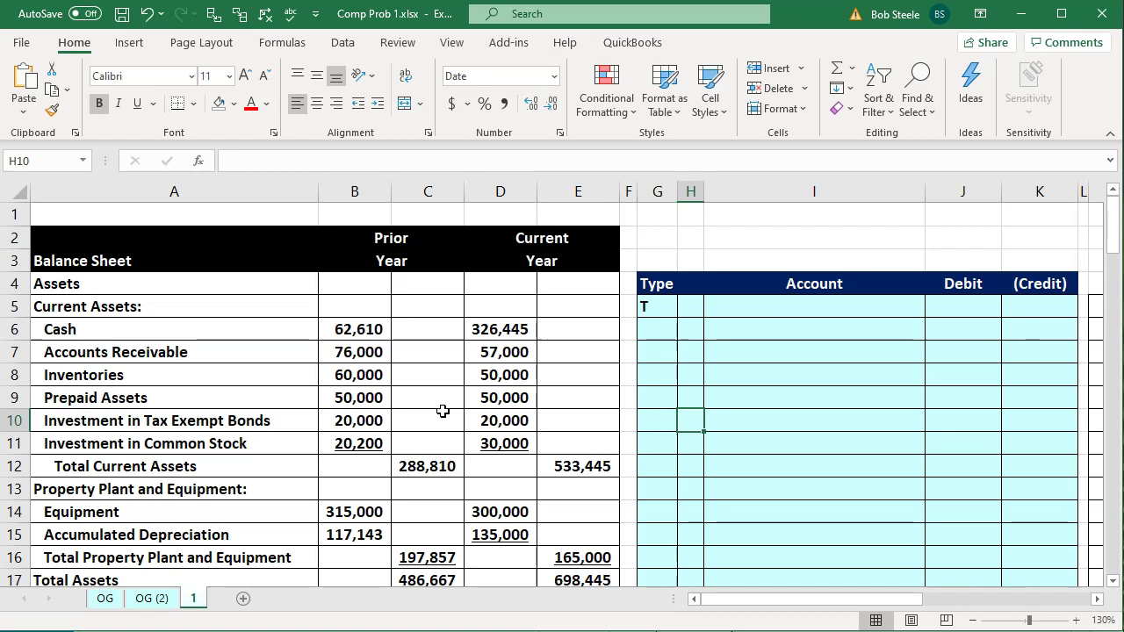
key(Right)
key(Right)
key(Right)
key(Right)
key(Right)
key(Right)
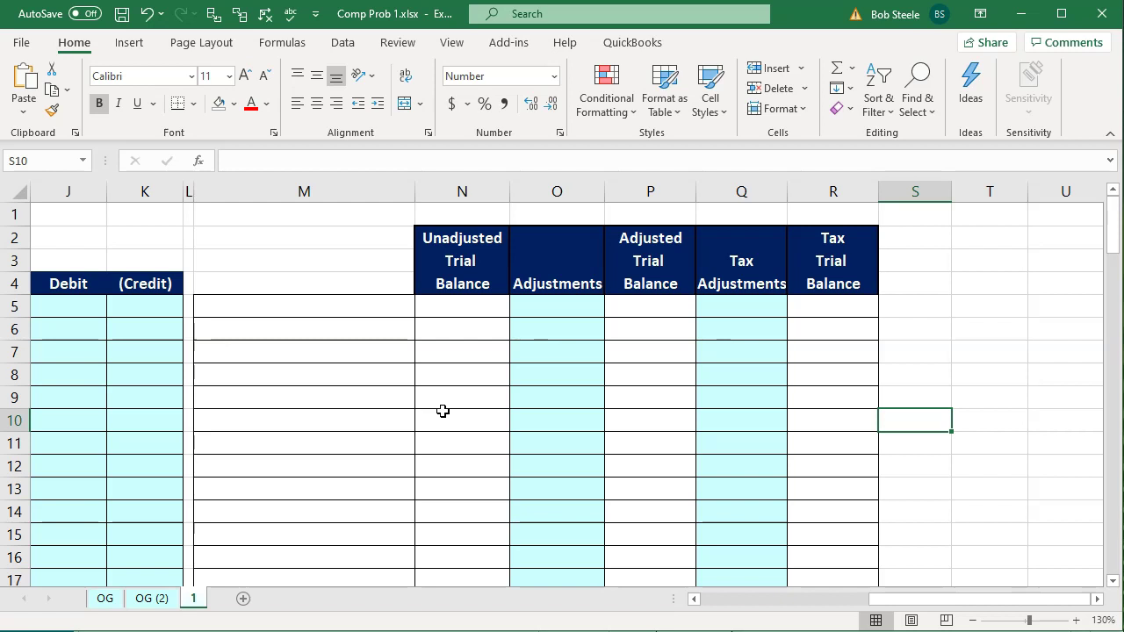
key(Left)
key(Left)
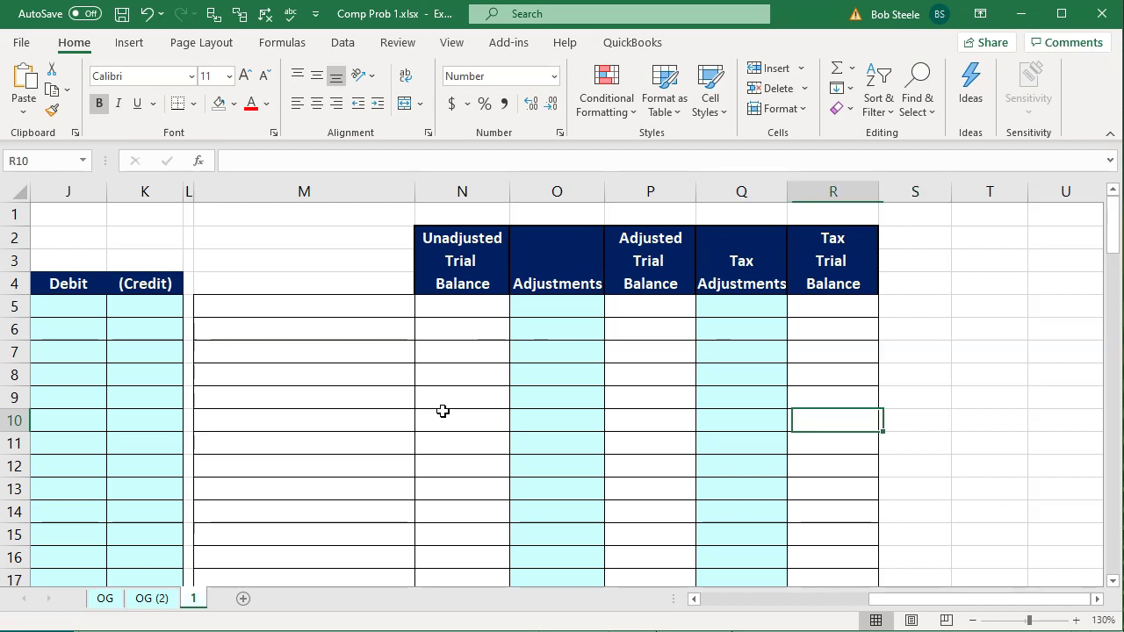
key(Home)
key(Left)
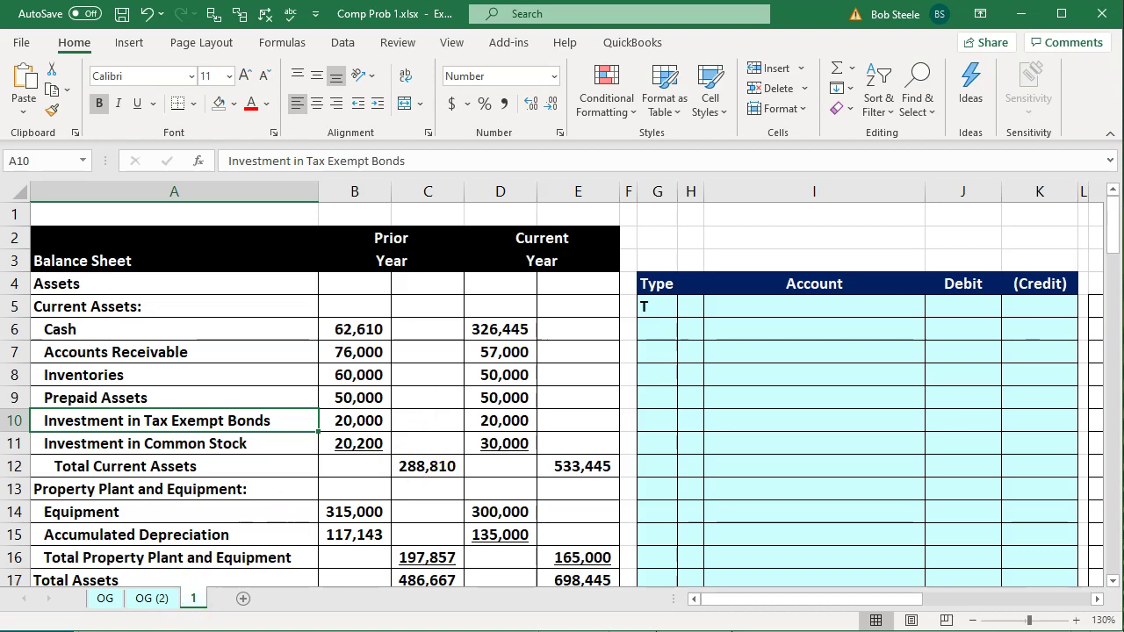
Switch to the 1010 partnership return in Lacerte and examine Schedules L and M-1 on Form 1065, page 5
key(alt+Tab)
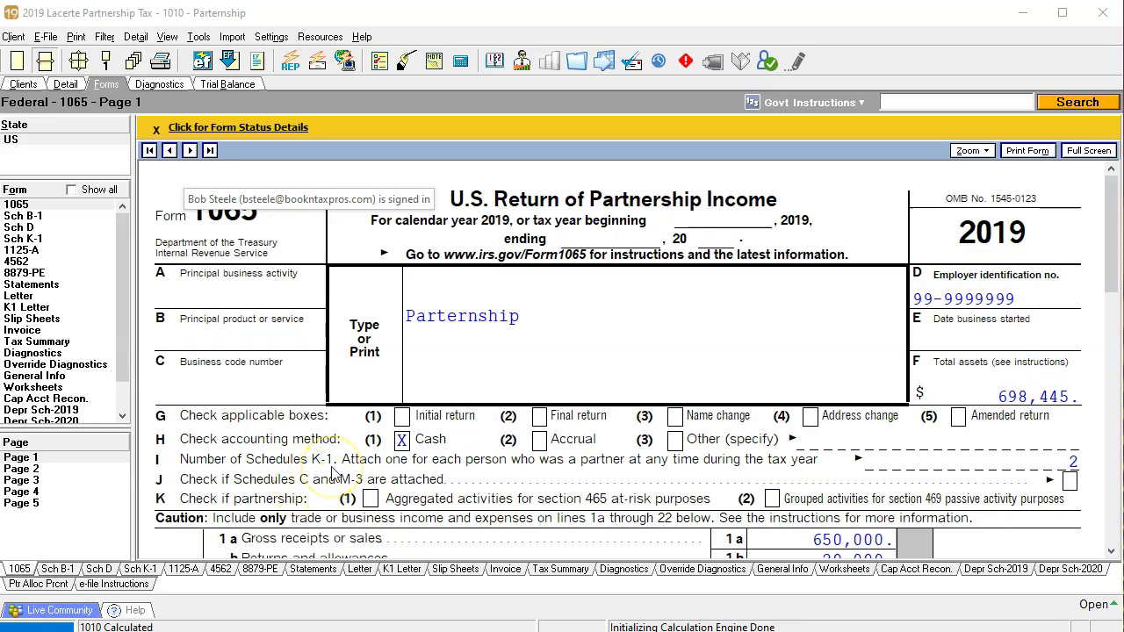
scroll(334, 474, down, 5)
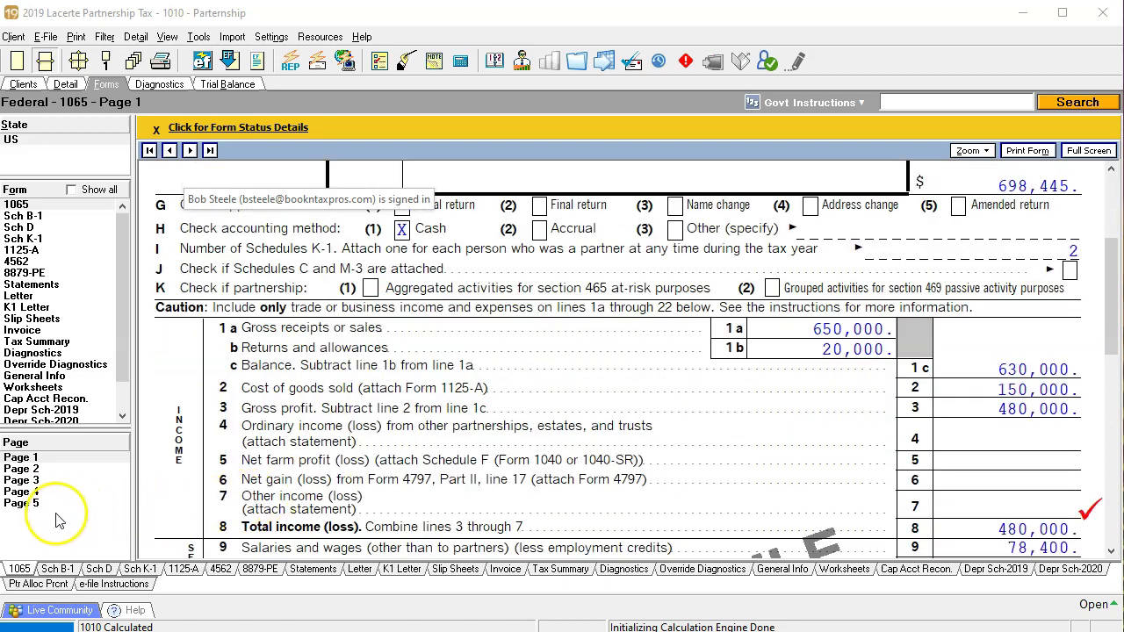
click(35, 503)
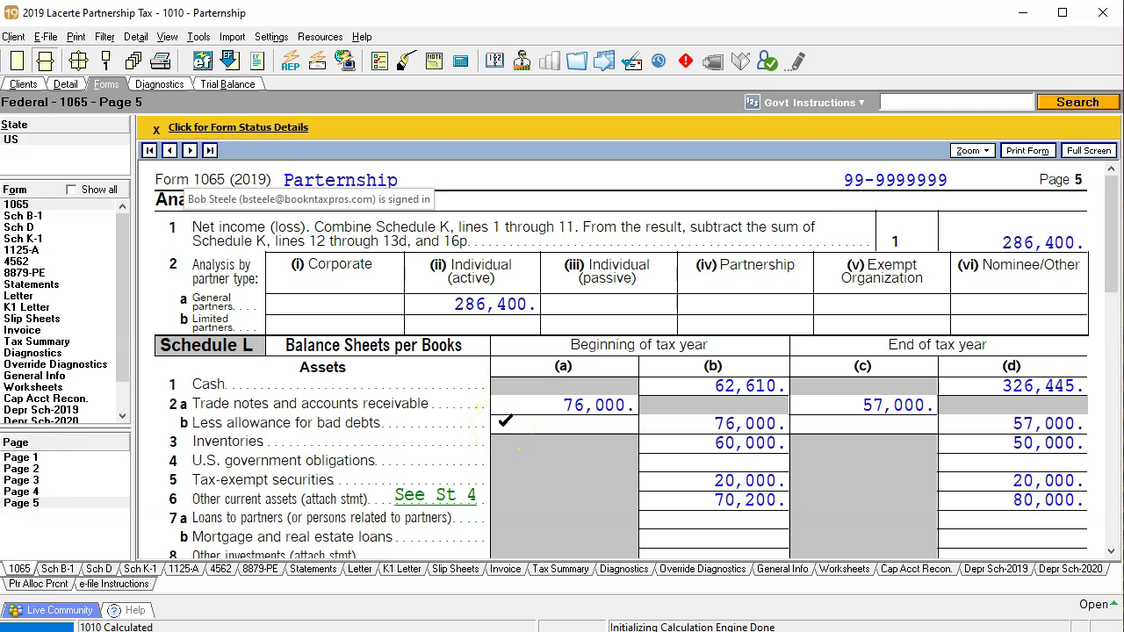
scroll(506, 430, down, 18)
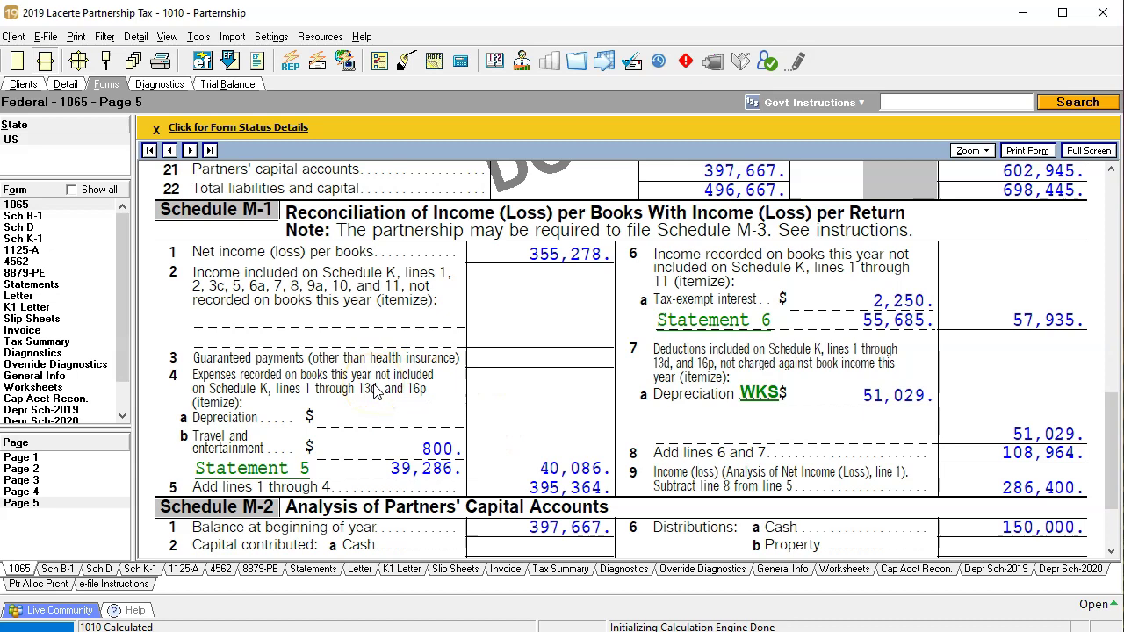
Switch back to the Comp Prob 1.xlsx workbook in Excel and review its balance sheet and income statement
key(alt+Tab)
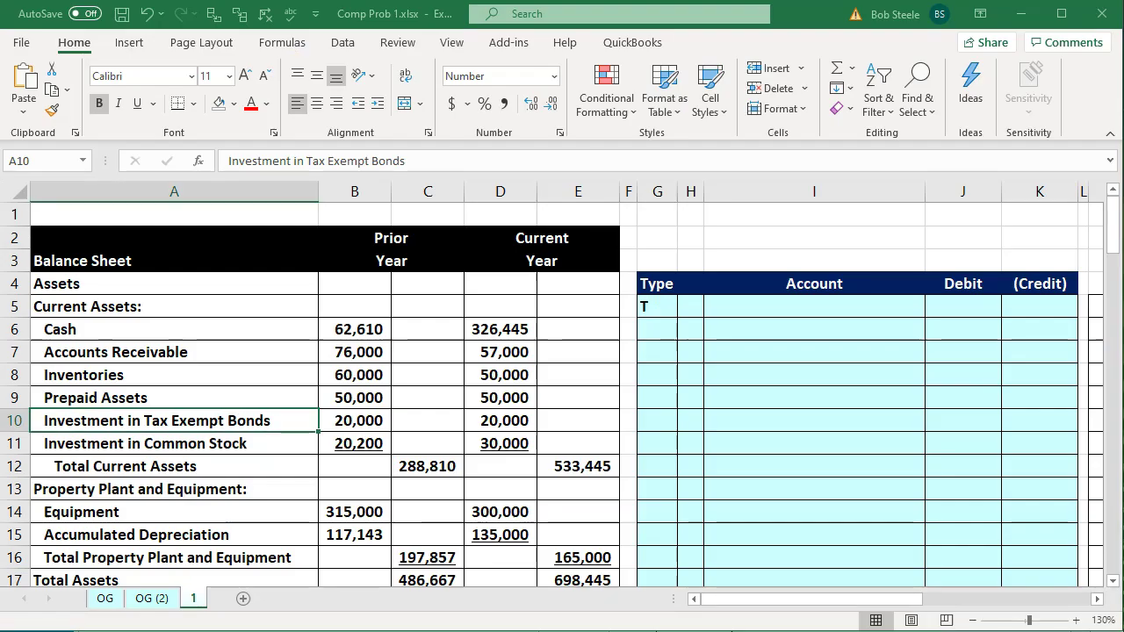
click(377, 446)
scroll(379, 452, down, 5)
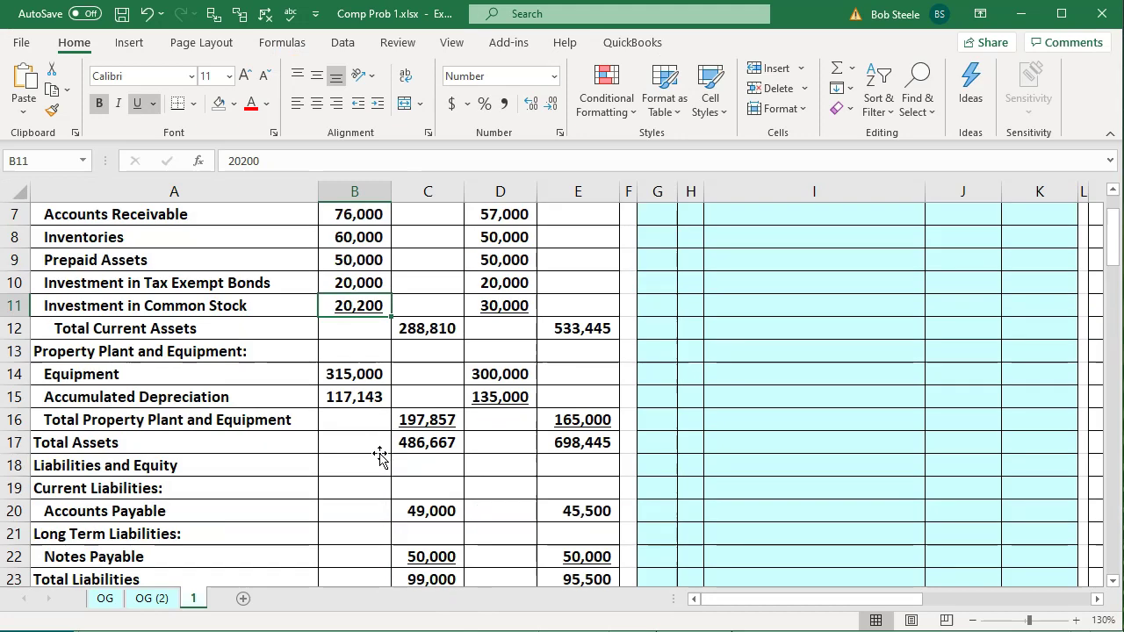
scroll(379, 455, down, 5)
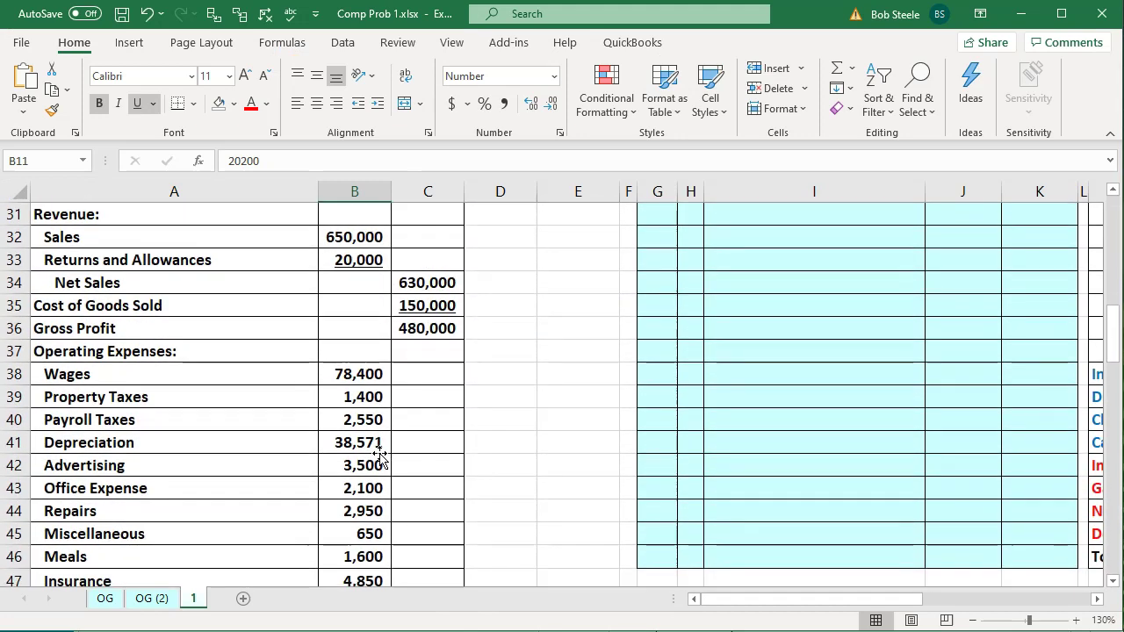
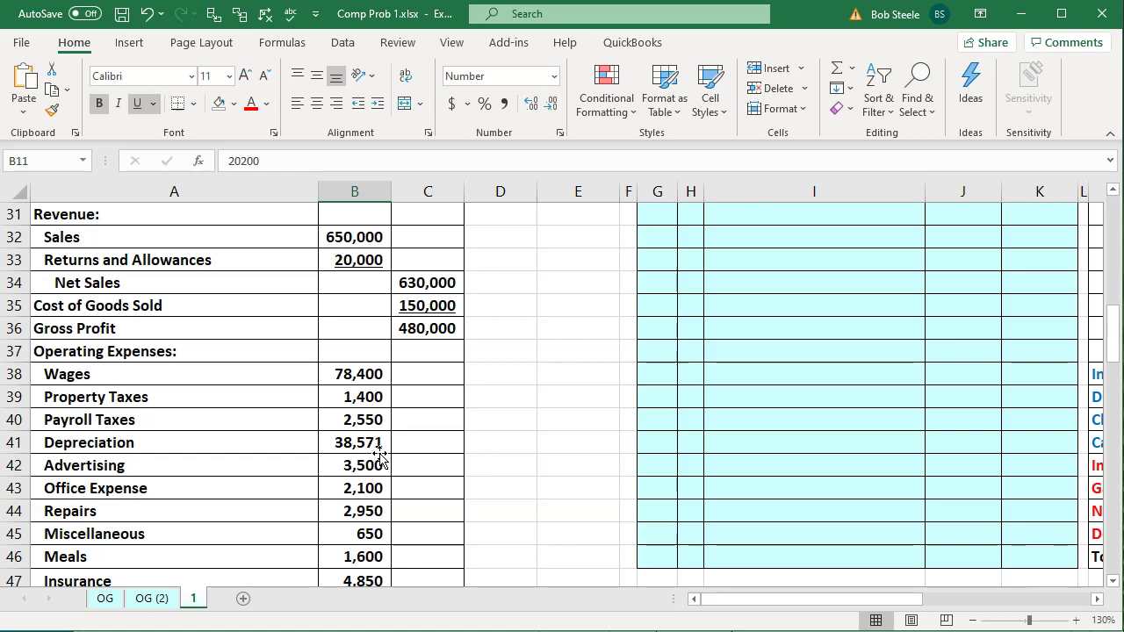
click(479, 354)
scroll(480, 356, up, 6)
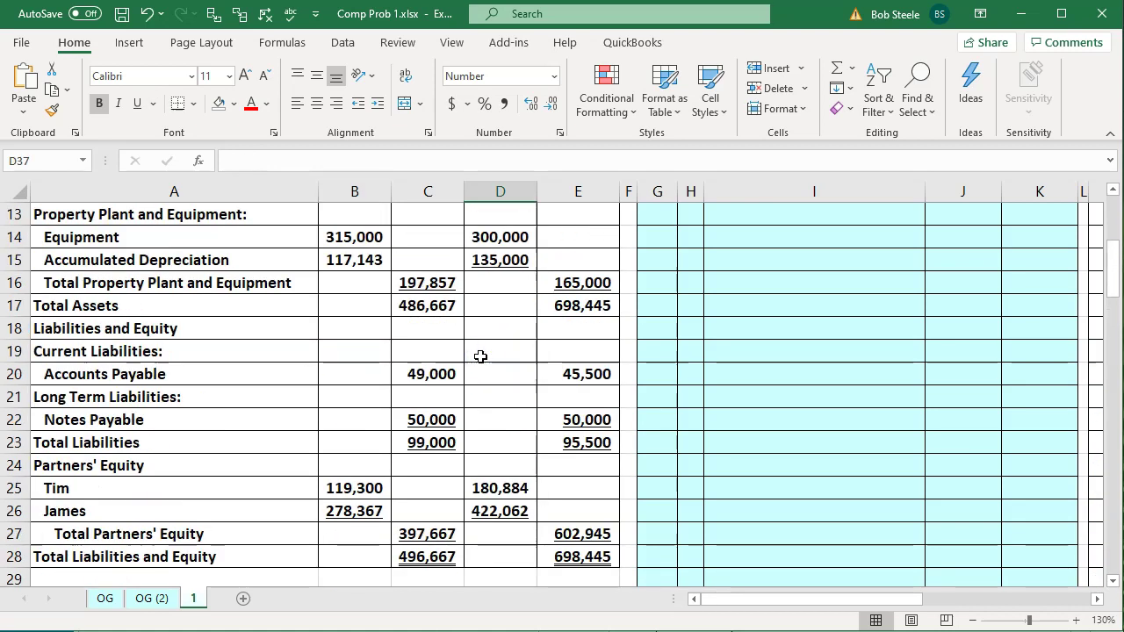
scroll(480, 356, up, 4)
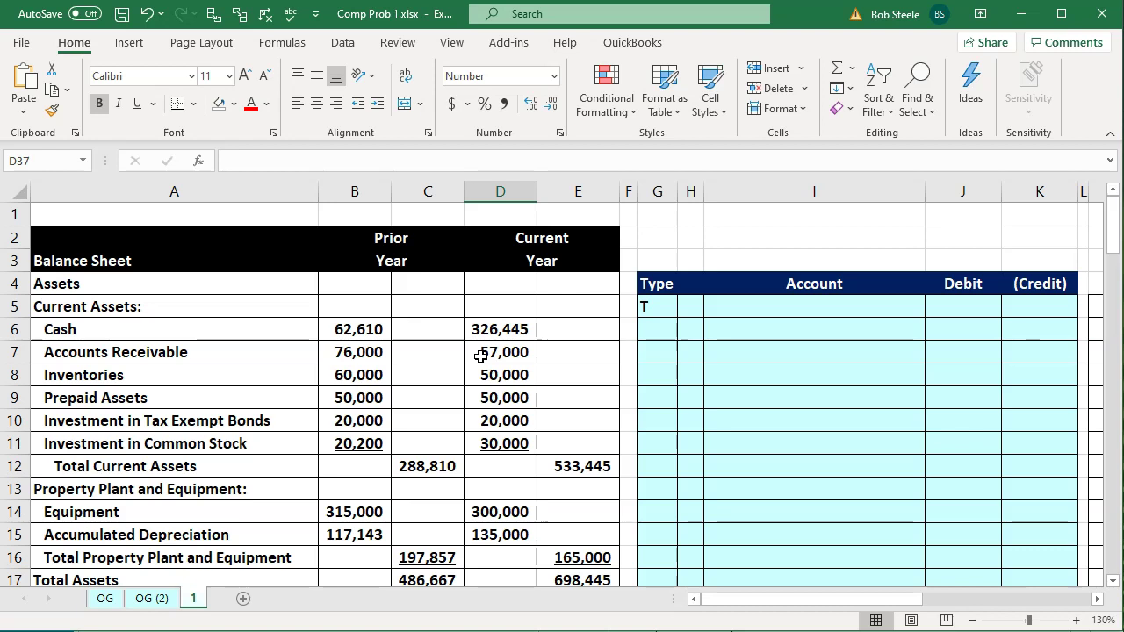
Examine the current-year accounts receivable and equipment amounts, total current assets, and the adjacent account entry columns for debits and credits
click(535, 353)
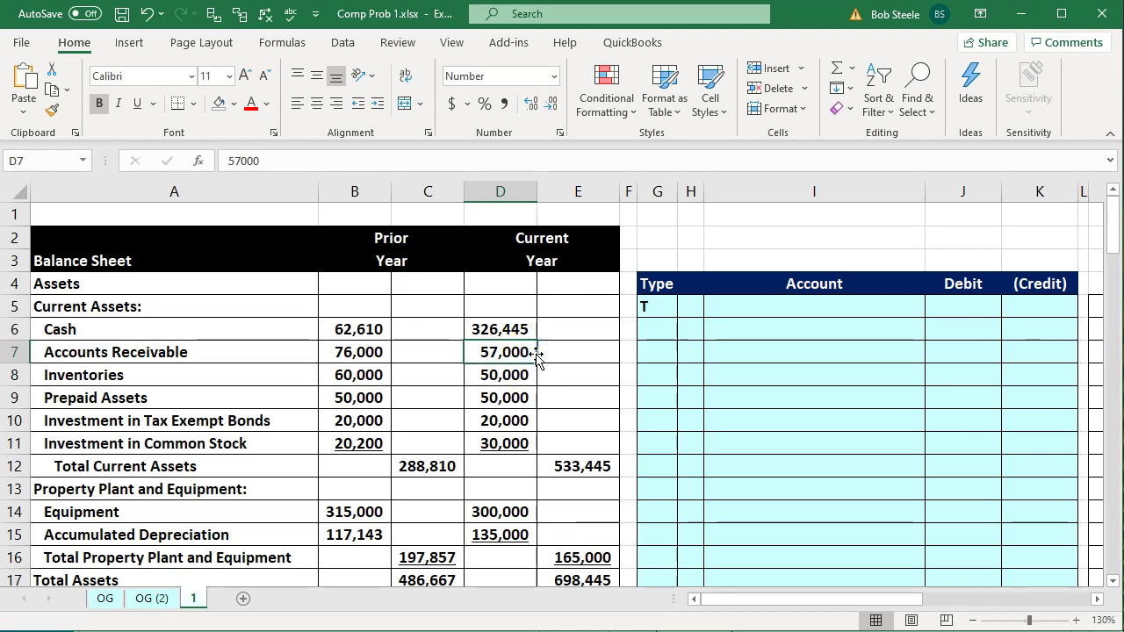
click(500, 512)
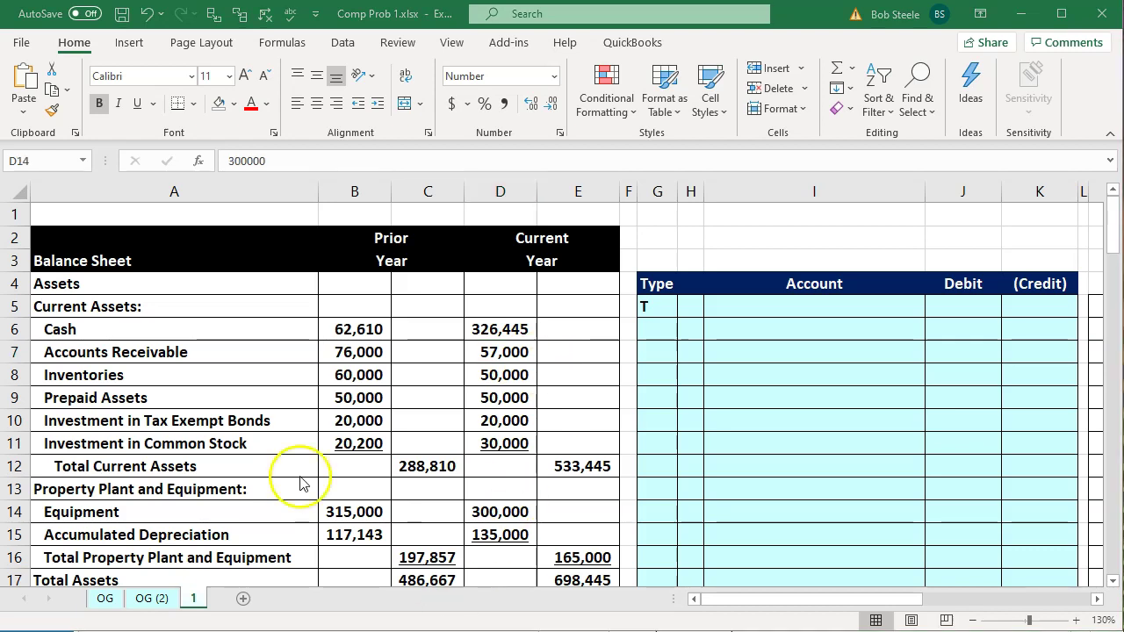
click(439, 467)
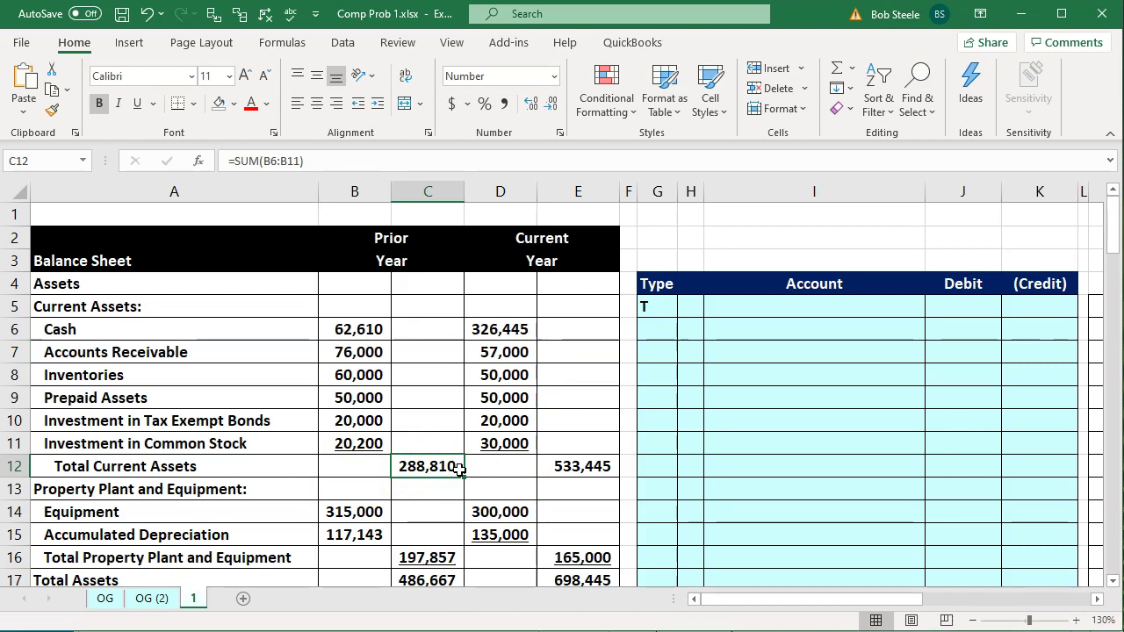
key(Right)
key(Right)
key(Right)
key(Right)
key(Right)
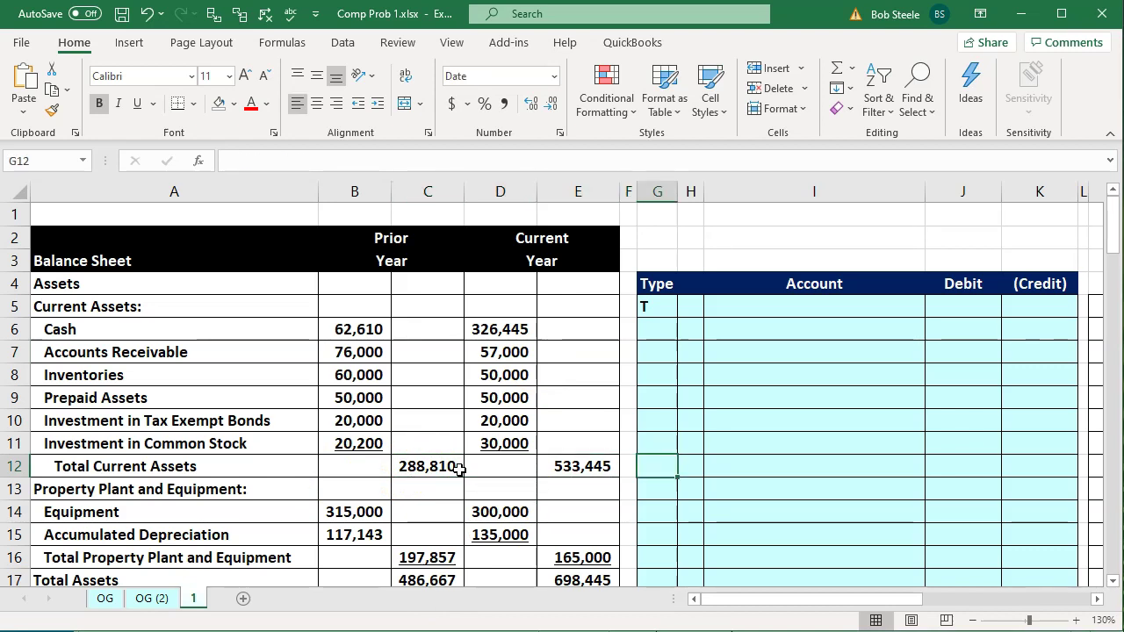
key(Right)
key(Right)
key(Right)
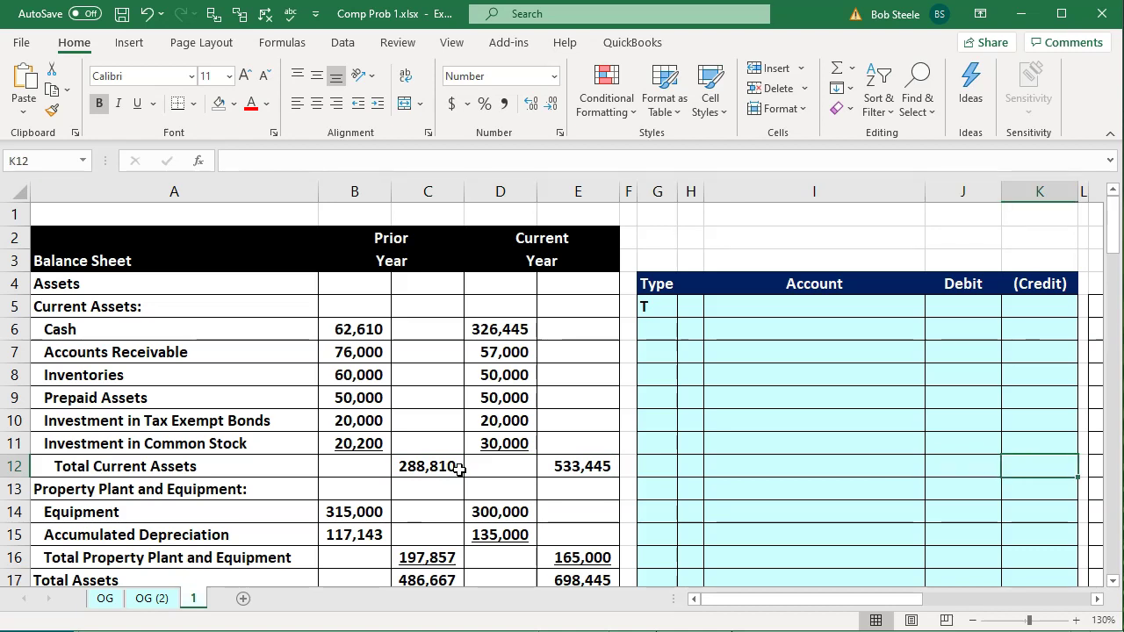
key(Left)
key(Left)
key(Left)
key(Left)
key(Left)
key(Left)
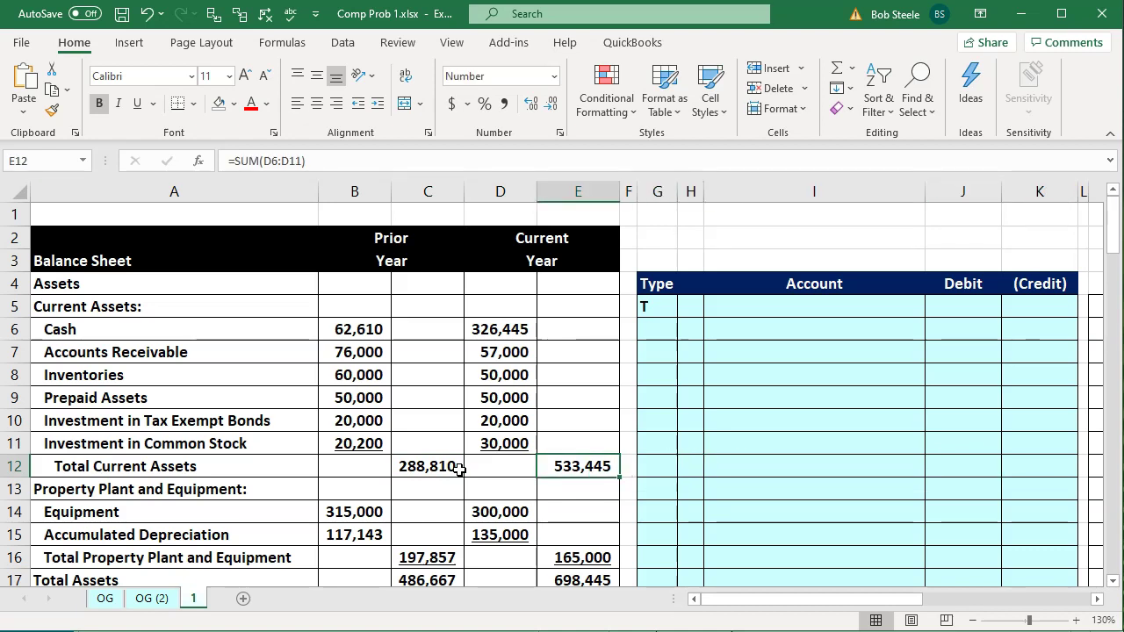
Examine the blank debit and credit entry columns and the columns from Unadjusted Trial Balance through Tax Trial Balance
key(Right)
key(Right)
key(Right)
key(Right)
key(Right)
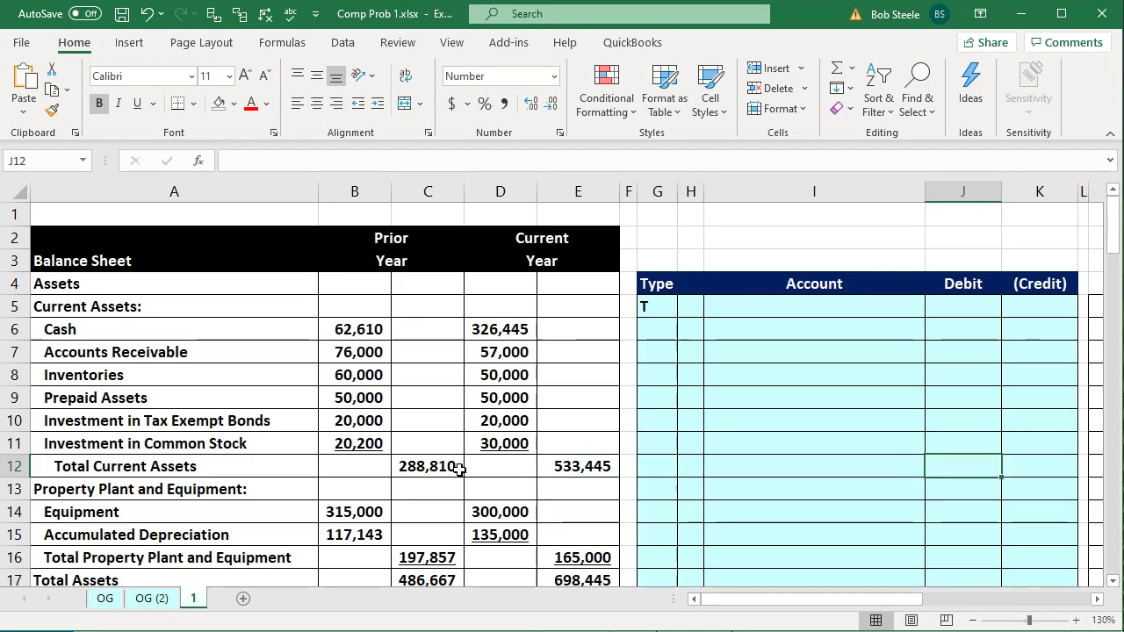
key(Right)
key(Right)
key(Right)
key(Right)
key(Right)
key(Right)
key(Right)
key(Right)
key(Right)
key(Right)
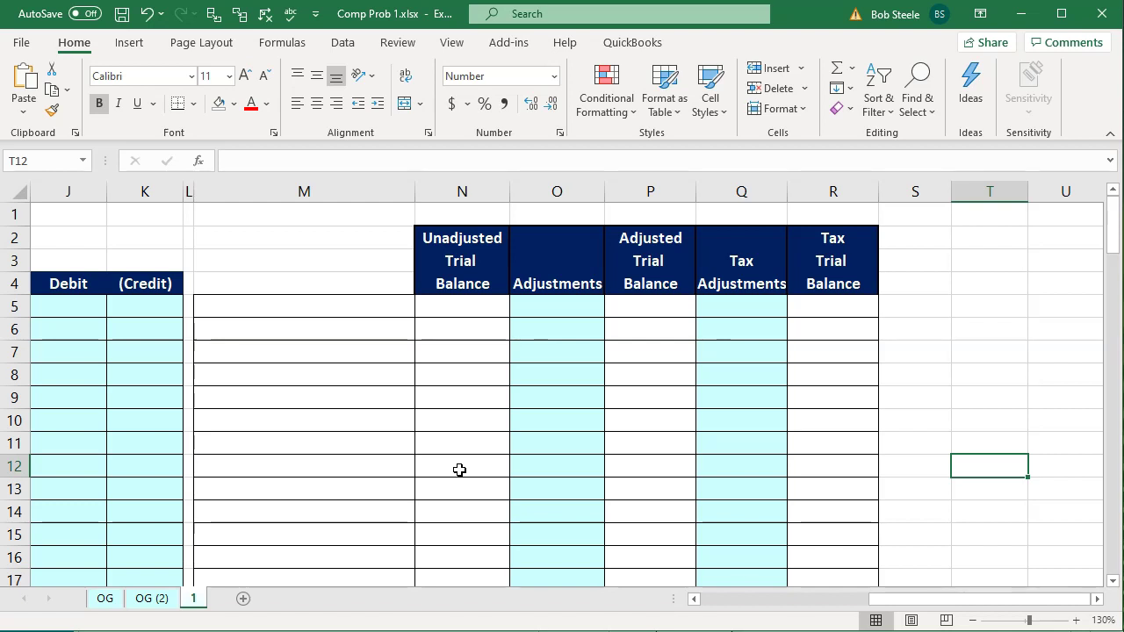
click(460, 470)
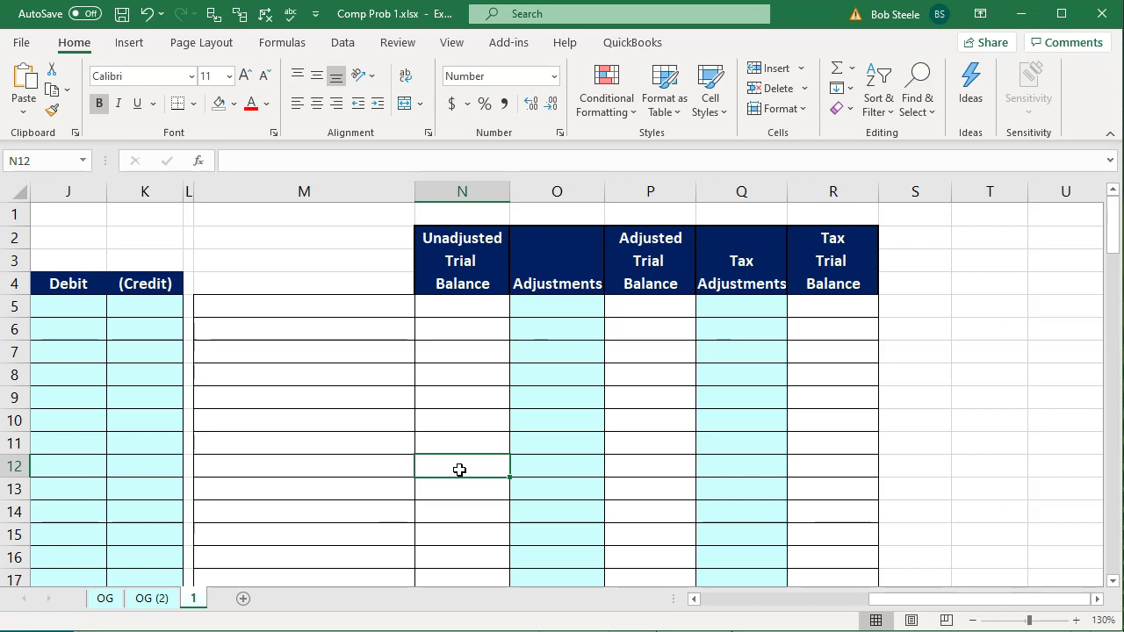
click(295, 313)
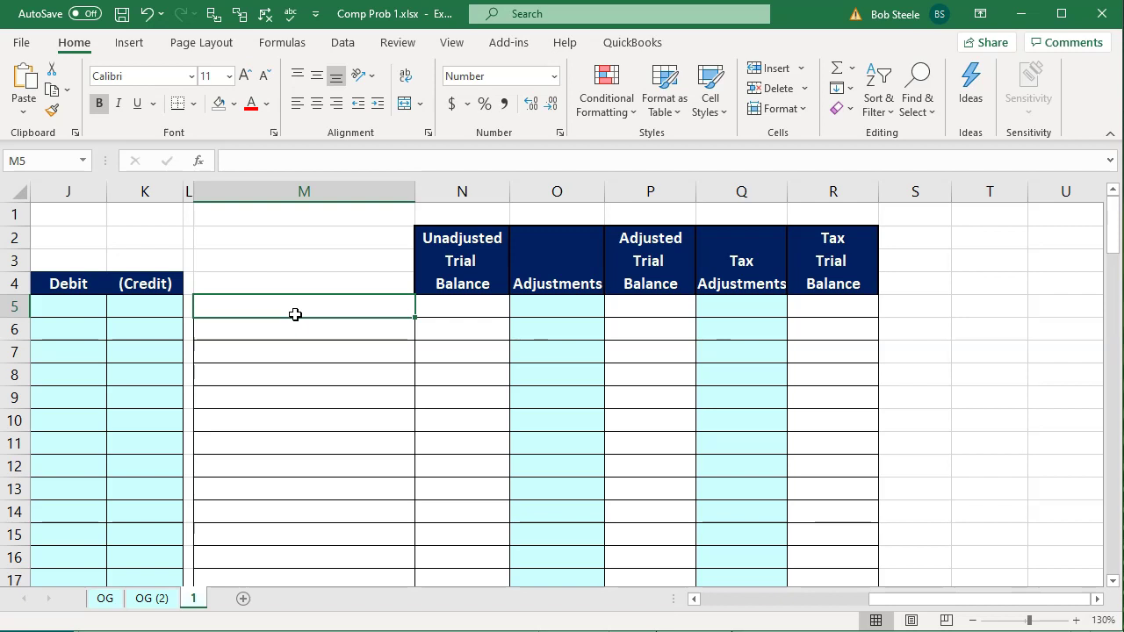
click(279, 314)
key(Tab)
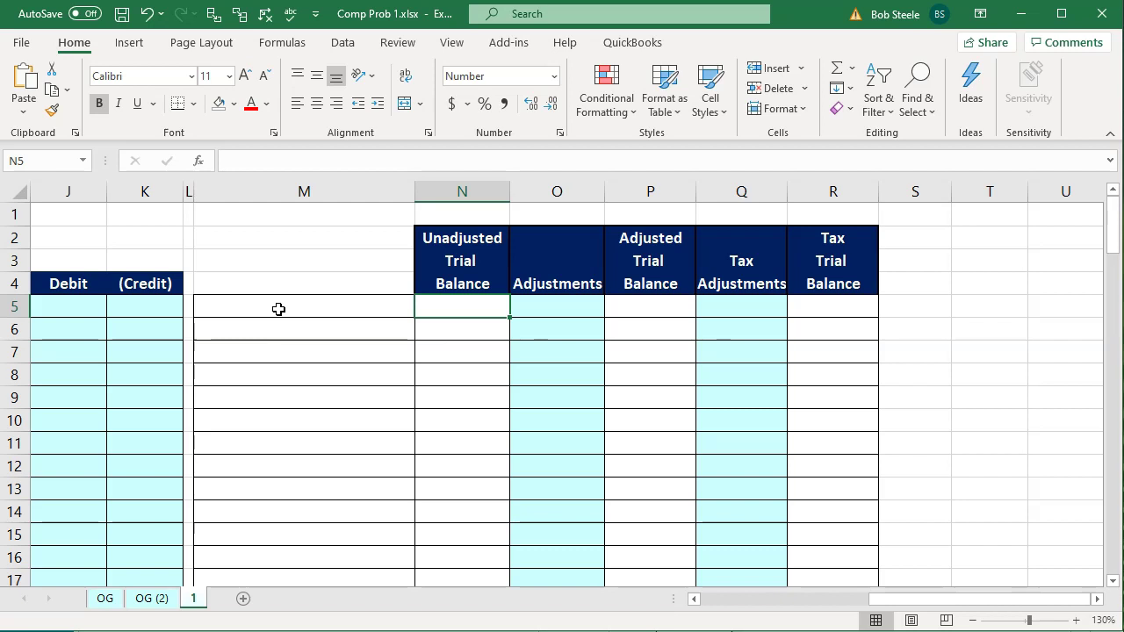
click(31, 619)
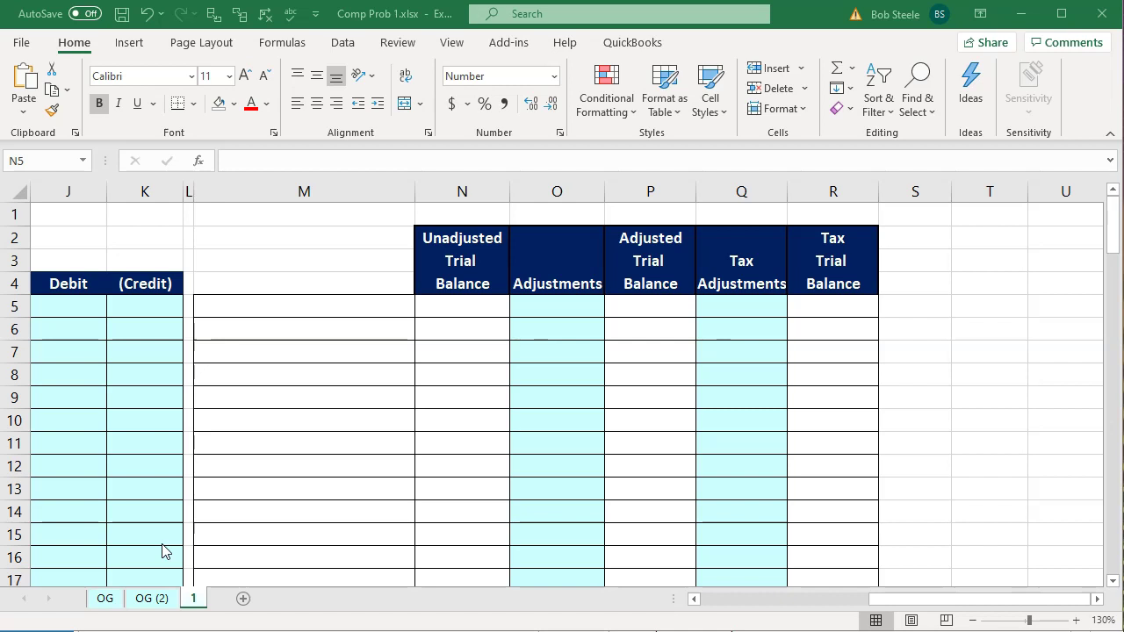
click(271, 477)
click(272, 477)
click(272, 483)
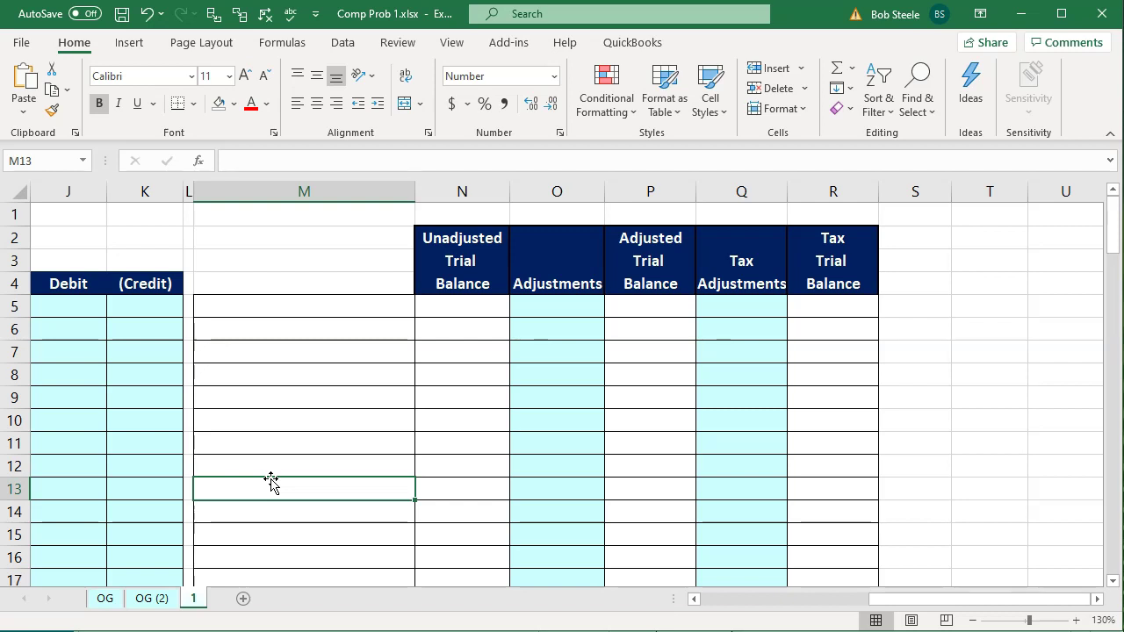
Open the OG (2) sheet and examine the Cash row from Unadjusted Trial Balance through Tax Adjustments
click(154, 598)
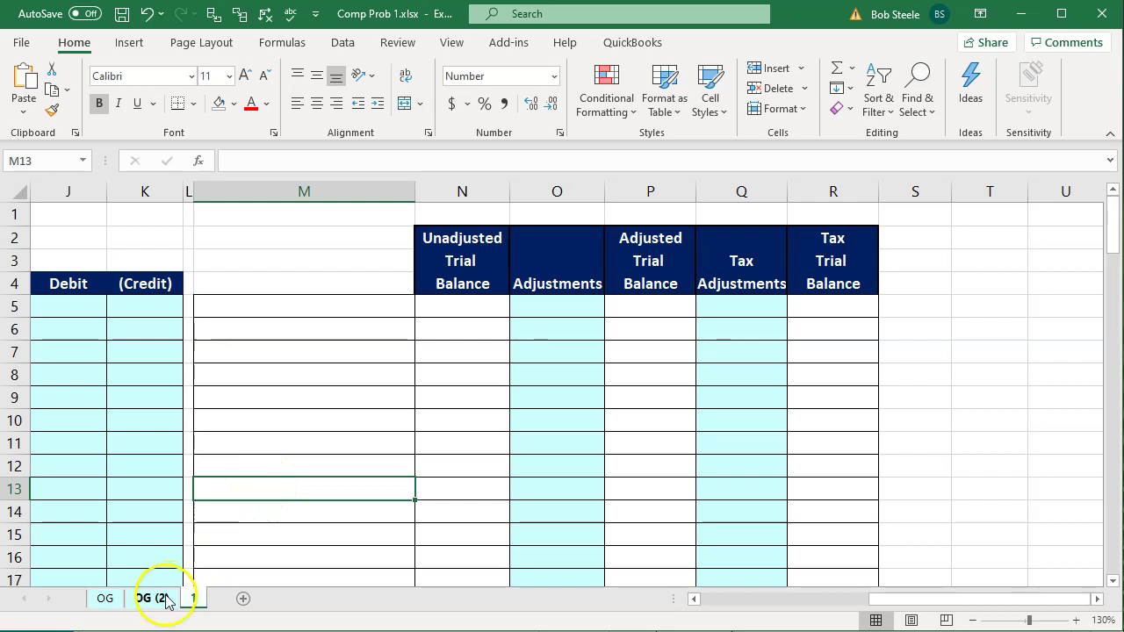
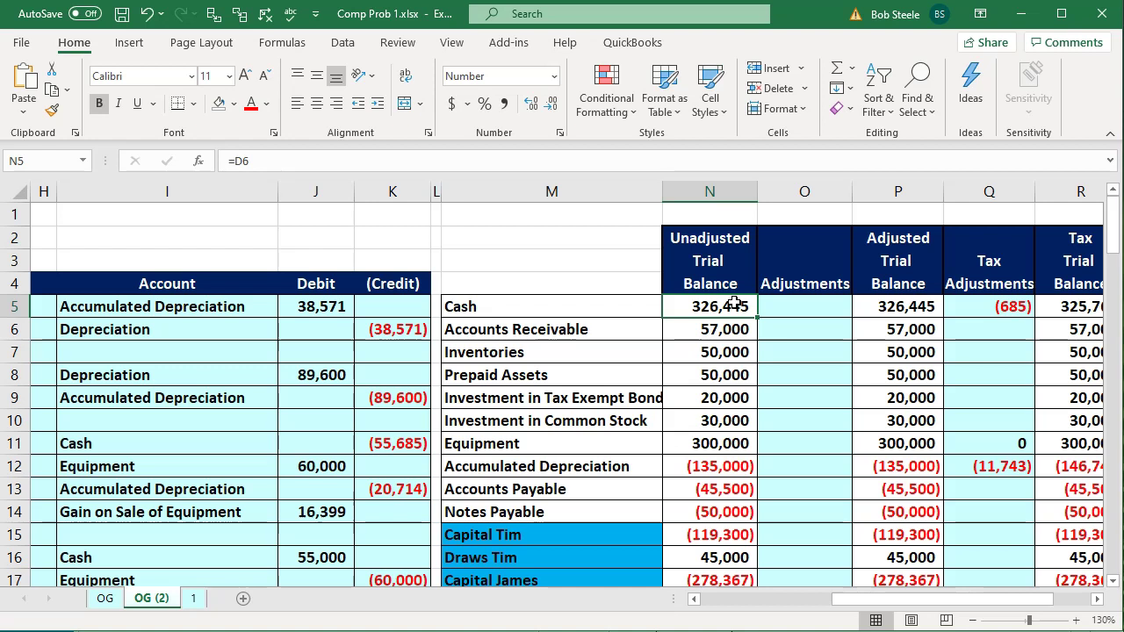
key(Right)
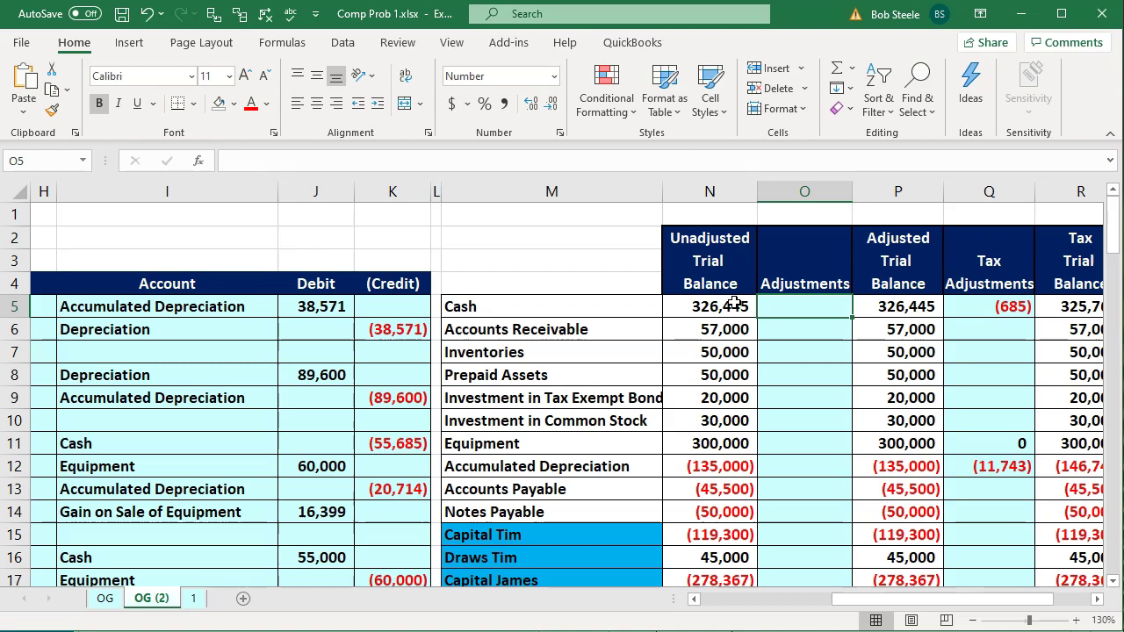
key(Right)
key(Right)
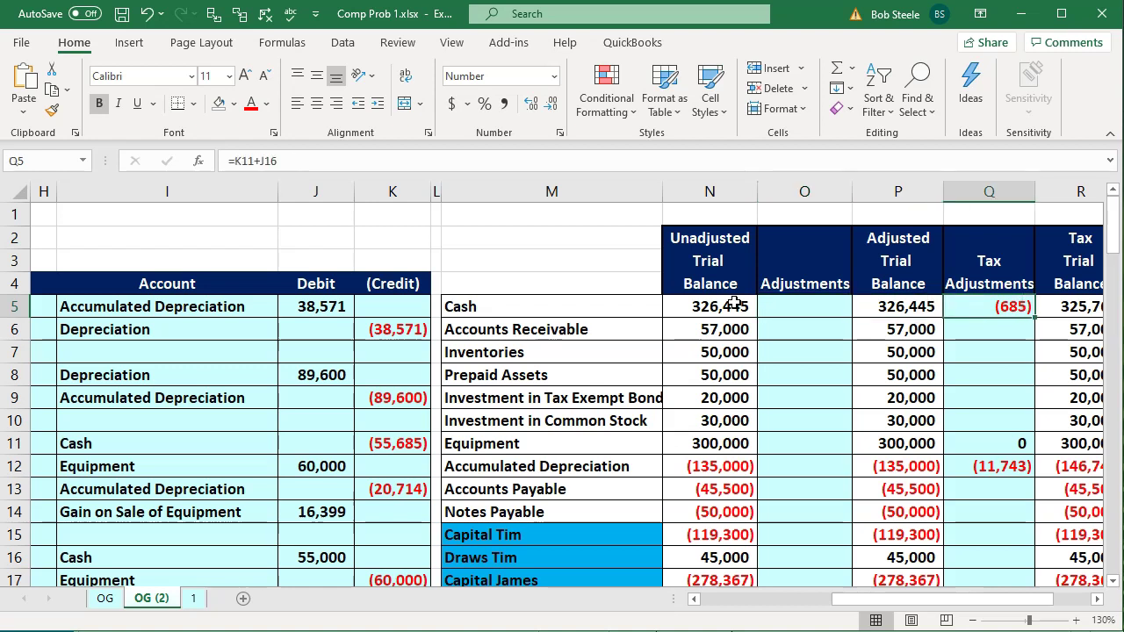
key(Left)
key(Left)
key(Left)
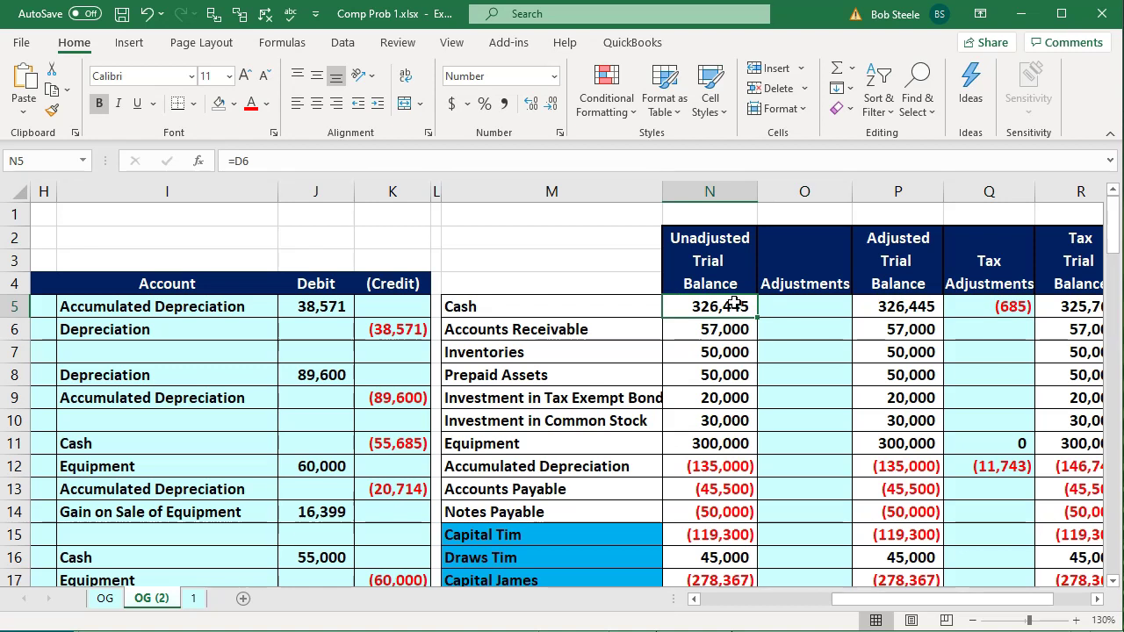
Examine the Accounts Receivable row's formulas from Unadjusted Trial Balance across to Tax Trial Balance
key(Down)
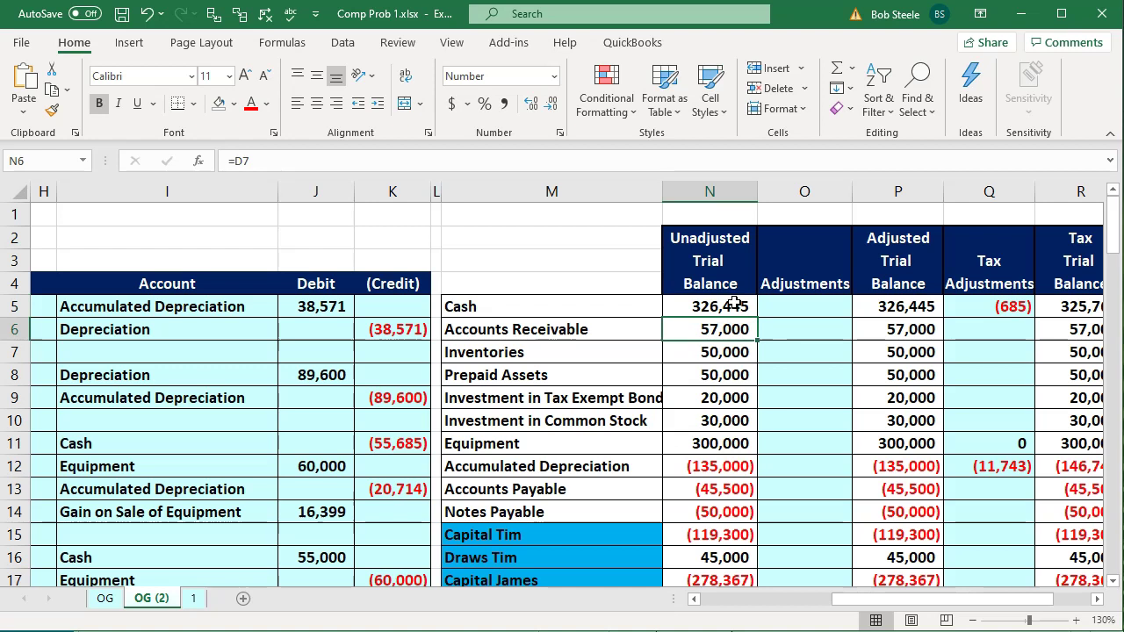
key(Right)
key(Right)
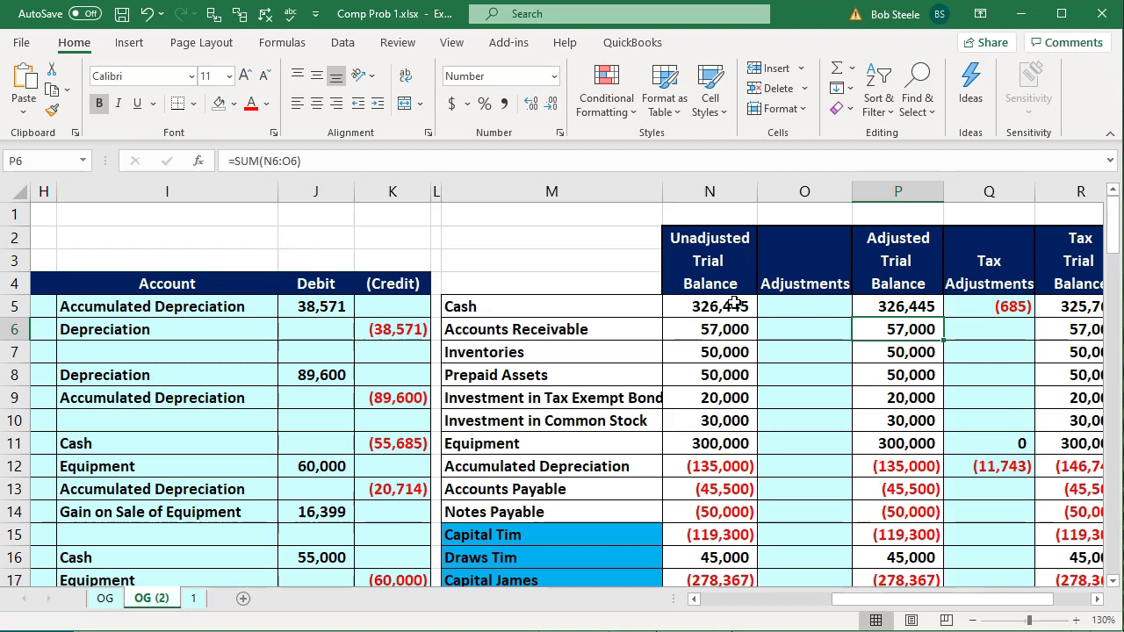
key(Left)
key(Left)
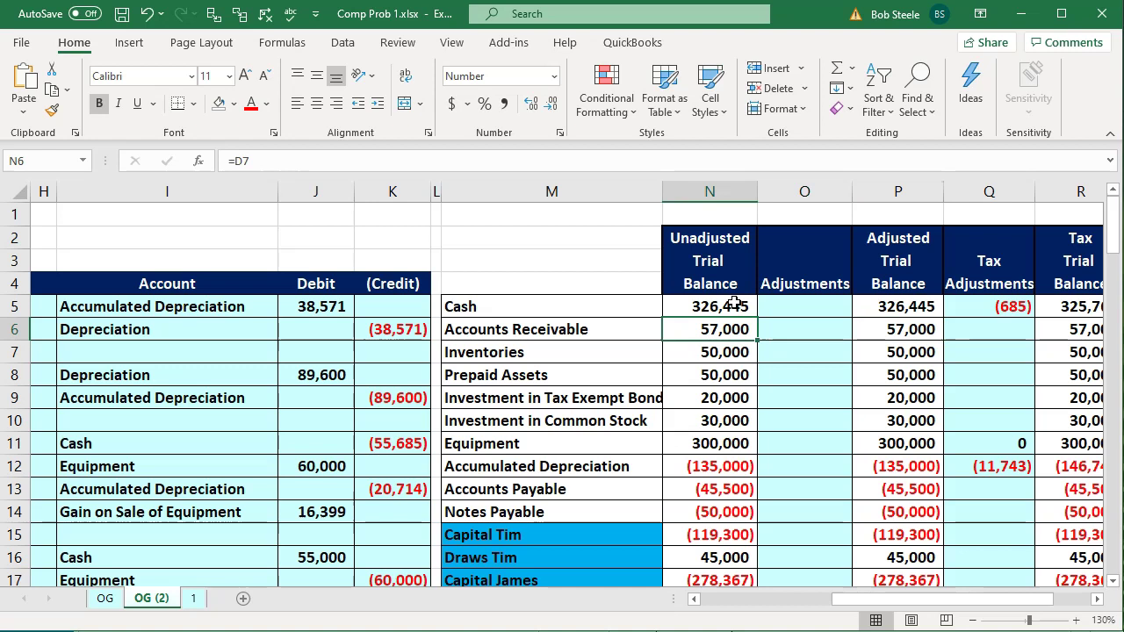
key(Right)
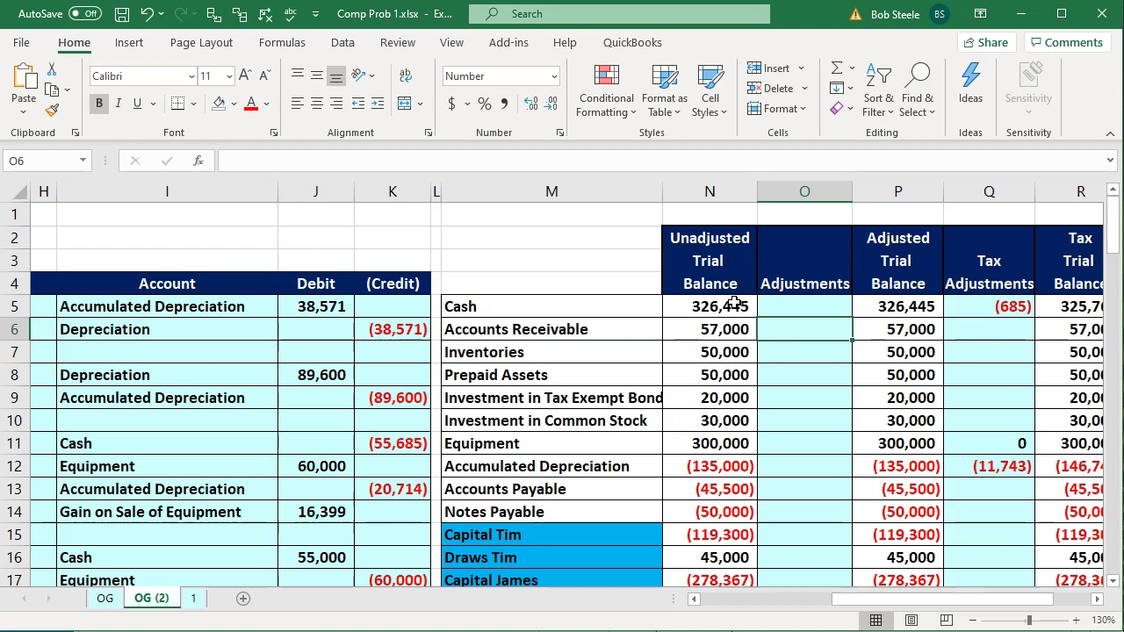
key(Left)
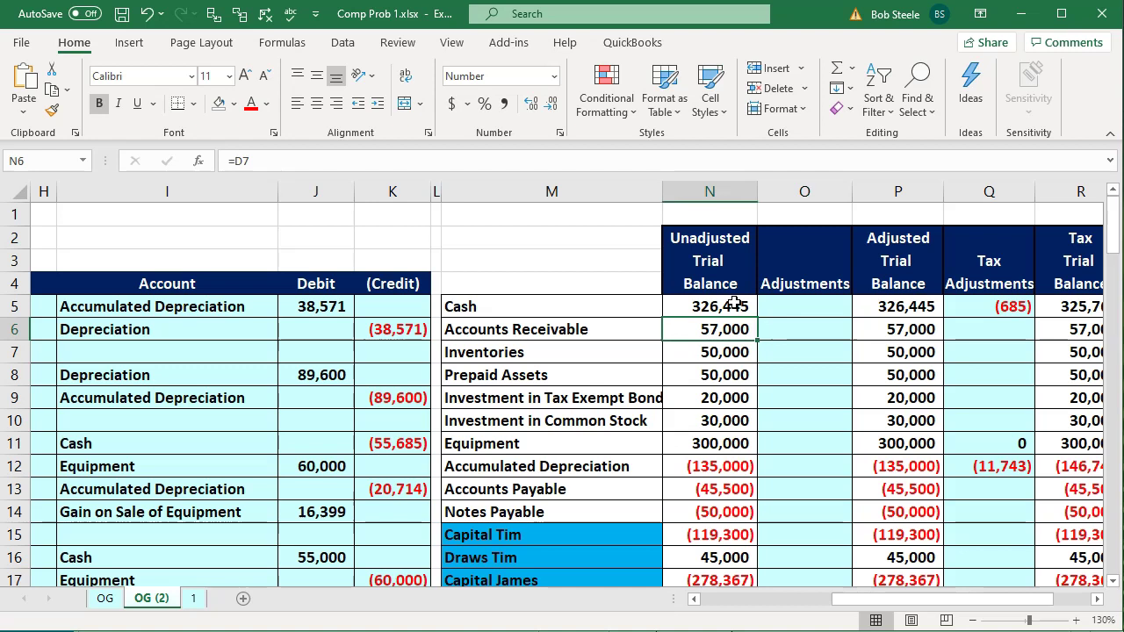
key(Right)
key(Right)
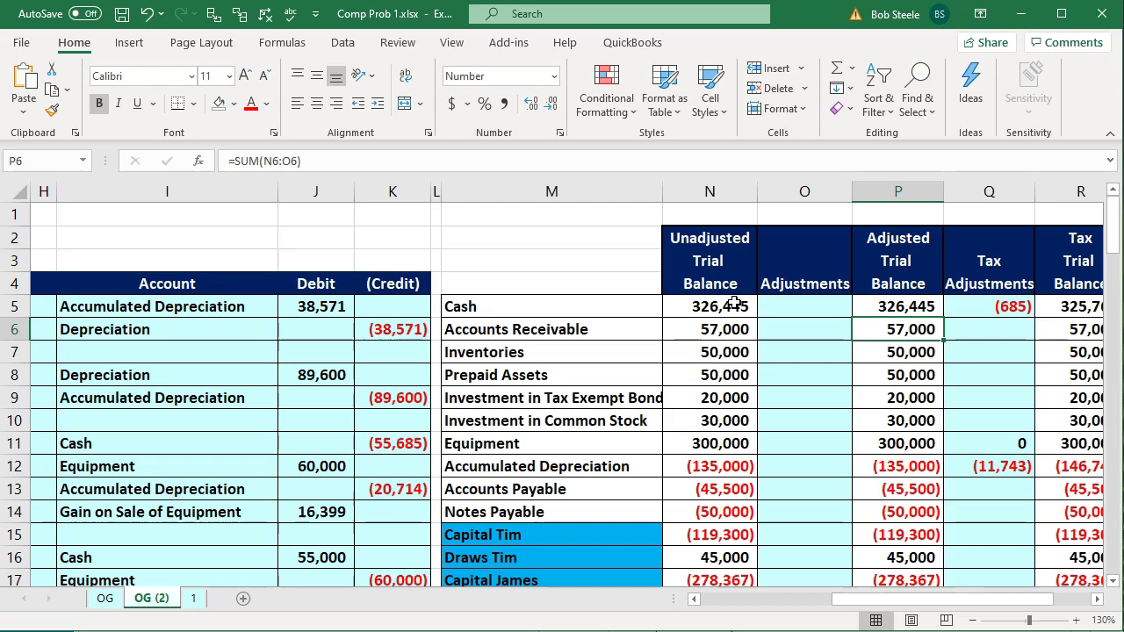
key(Right)
key(Right)
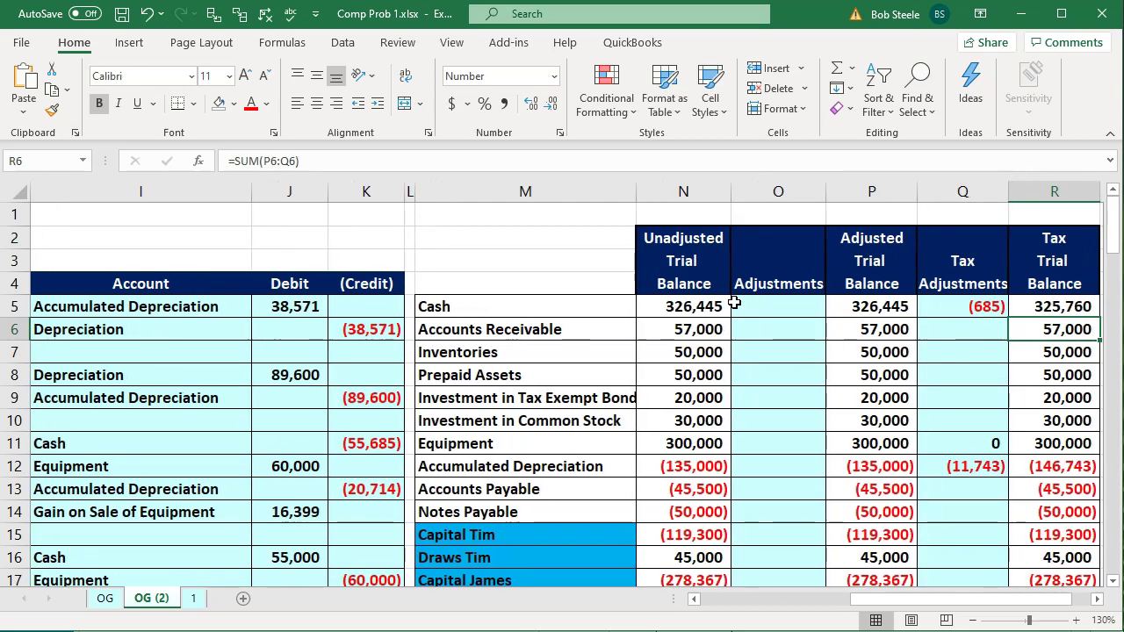
key(Right)
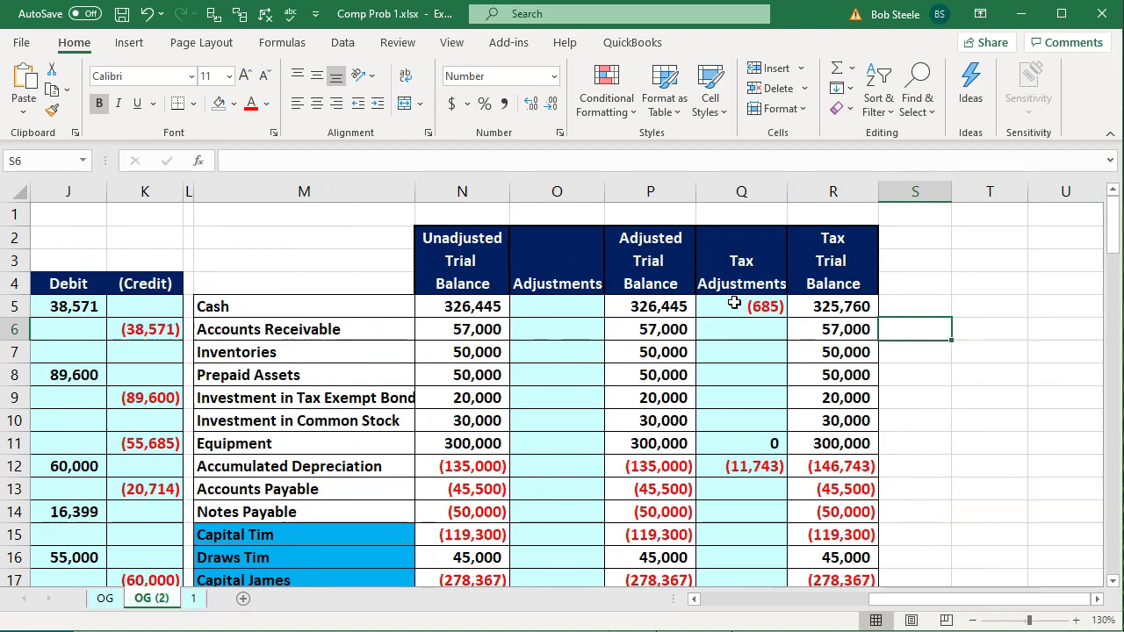
Inspect the Accumulated Depreciation tax adjustment and tax trial balance formulas, and review the remaining accounts down to the summary totals
click(727, 460)
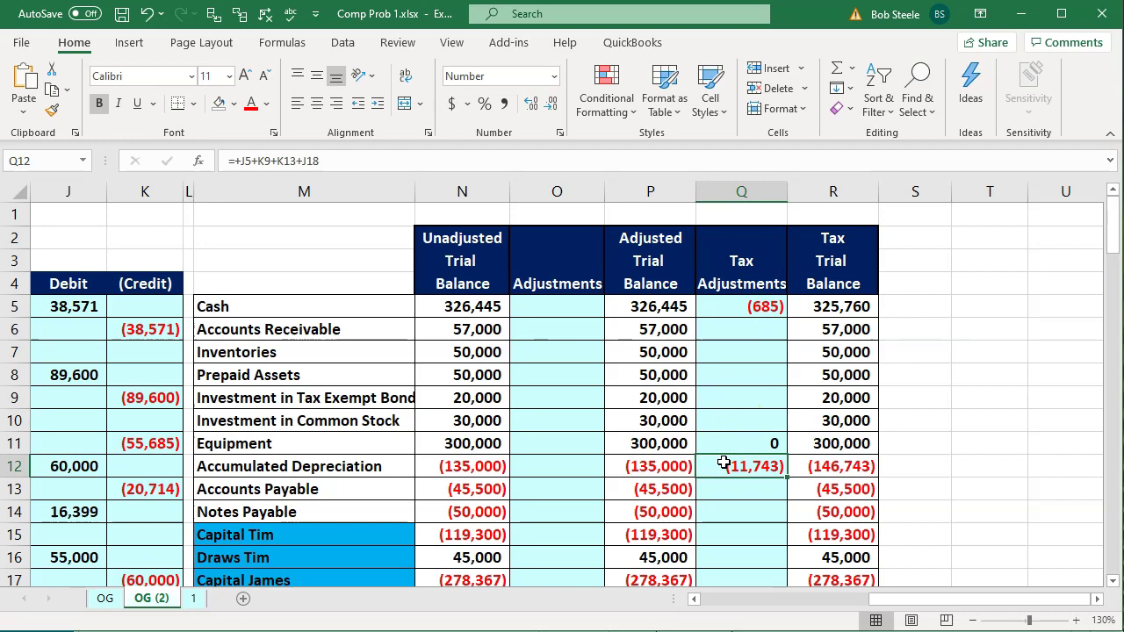
key(Left)
key(Right)
key(Right)
scroll(724, 463, down, 9)
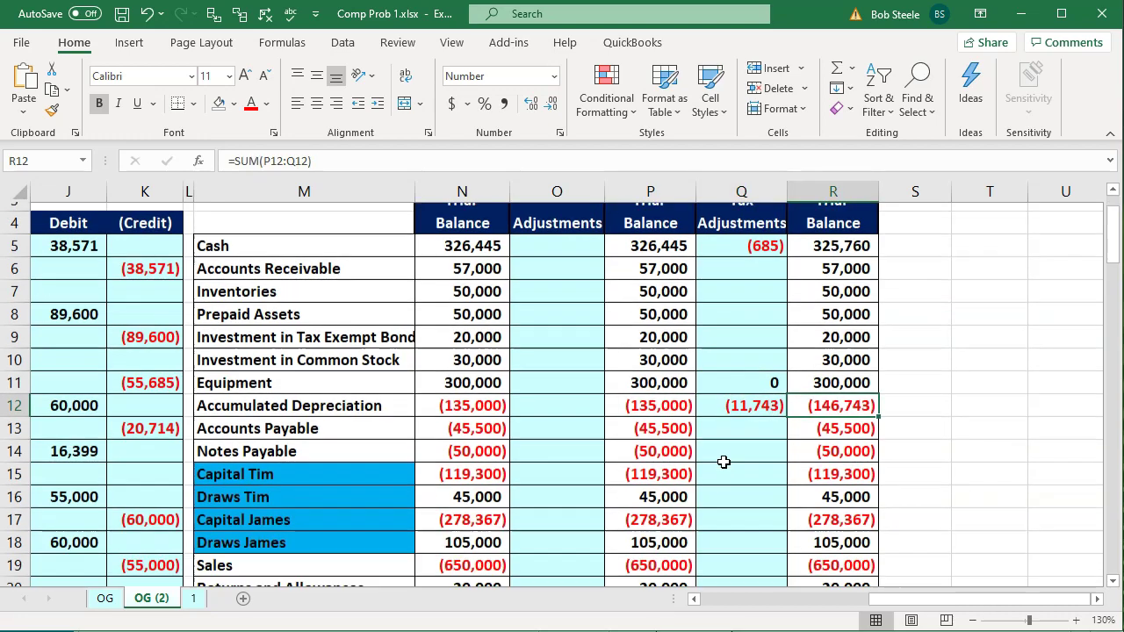
scroll(724, 463, down, 3)
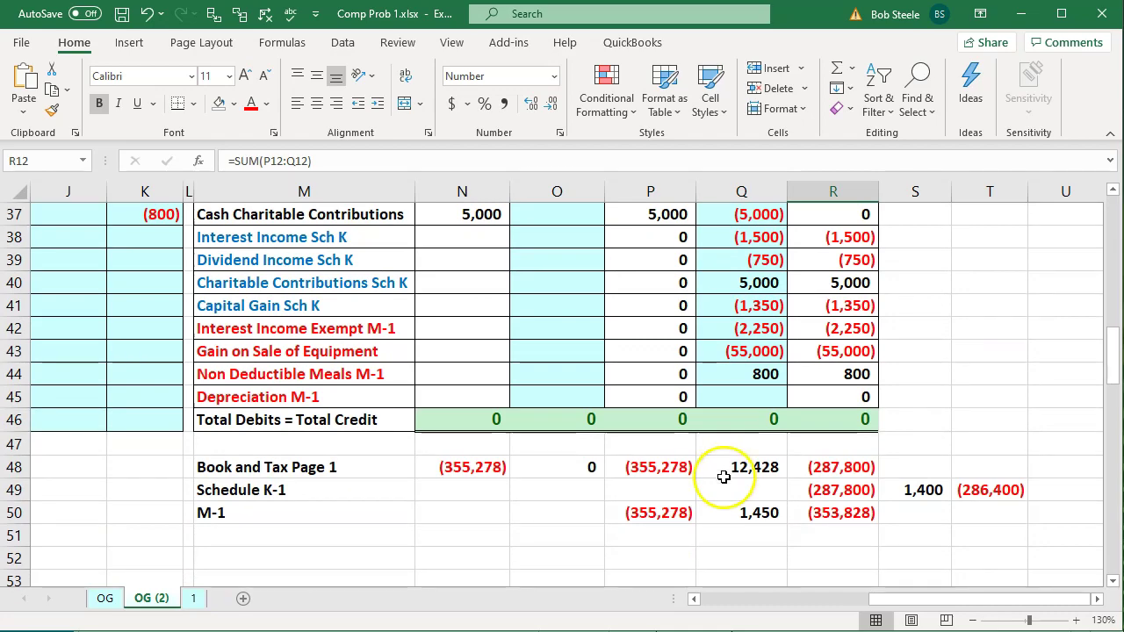
Inspect the SUM ranges behind the Book and Tax Page 1 totals in the Tax Trial Balance and Adjusted Trial Balance columns
double_click(800, 467)
scroll(773, 510, up, 8)
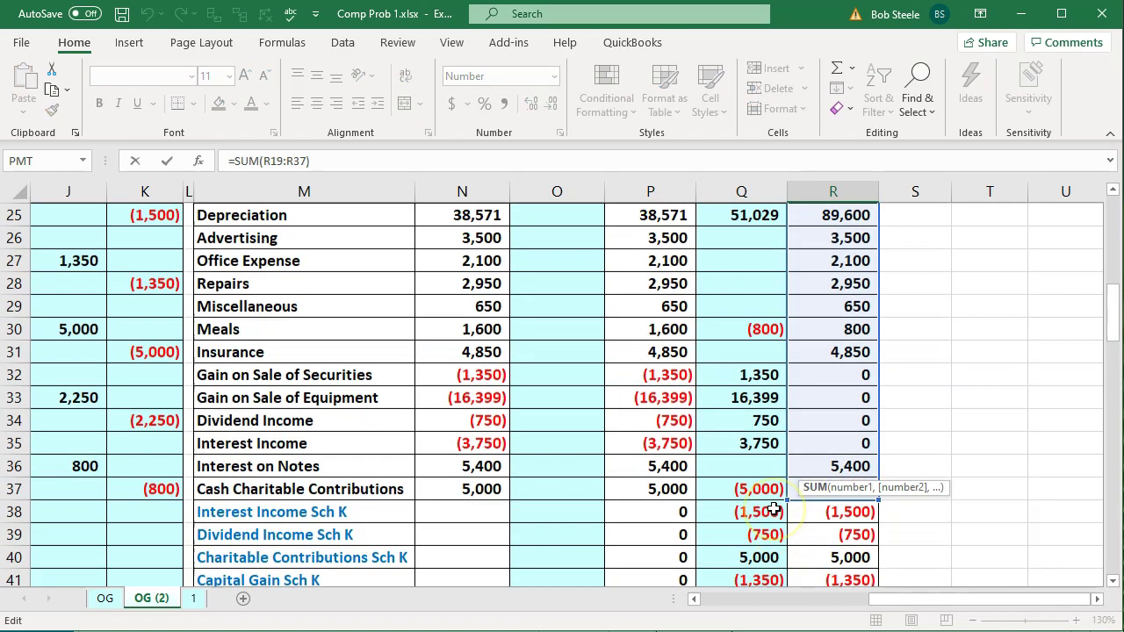
key(Return)
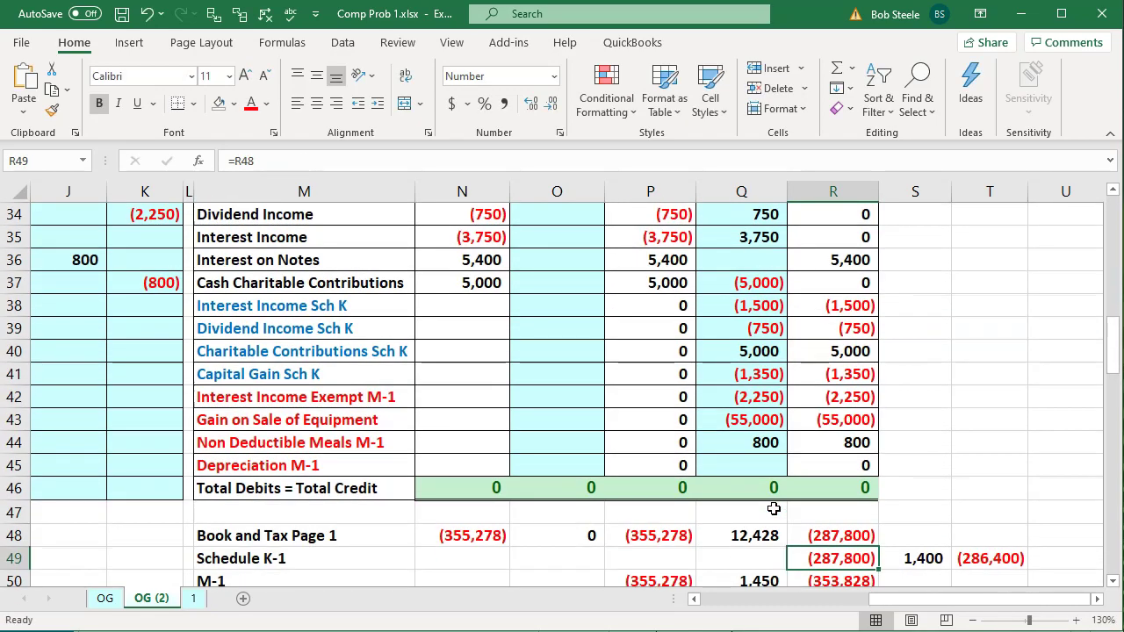
double_click(650, 527)
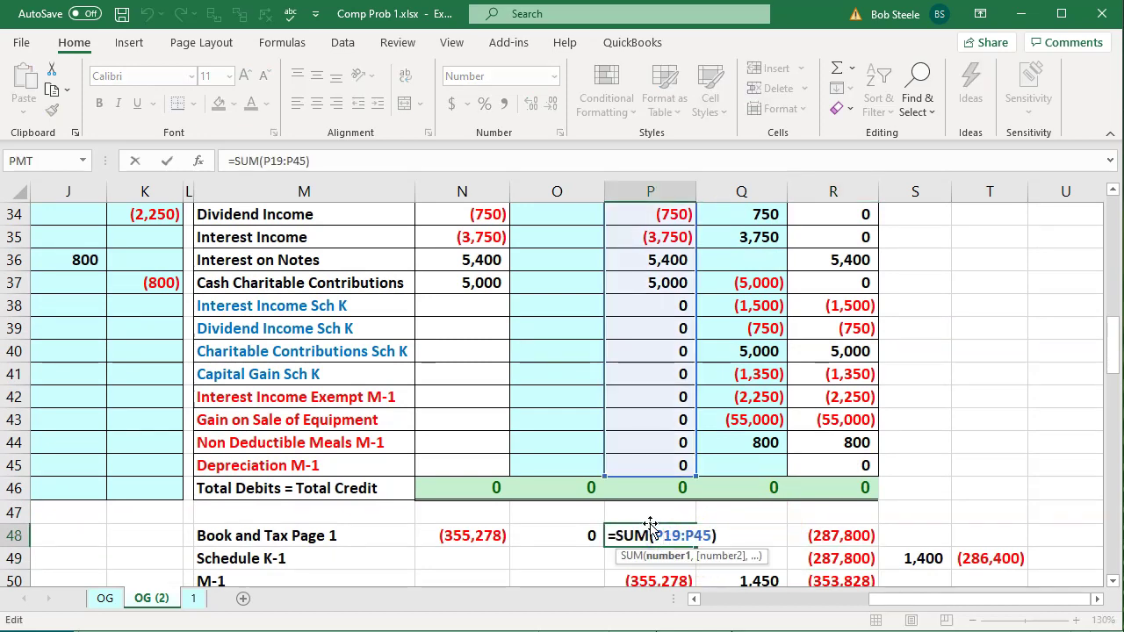
scroll(650, 524, up, 6)
key(Return)
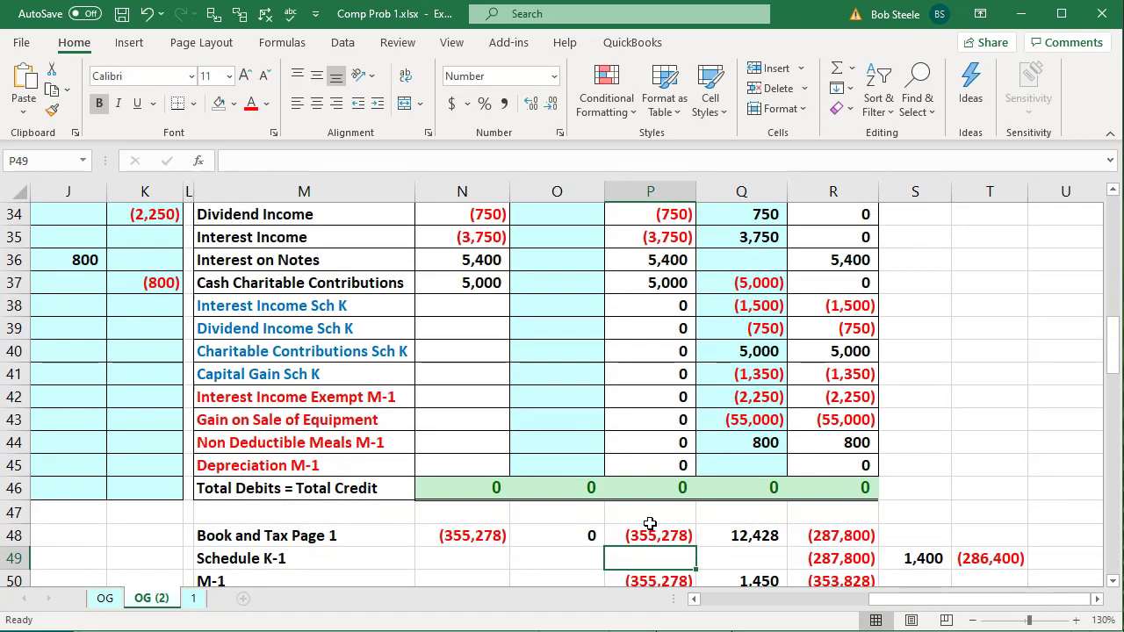
scroll(805, 527, down, 1)
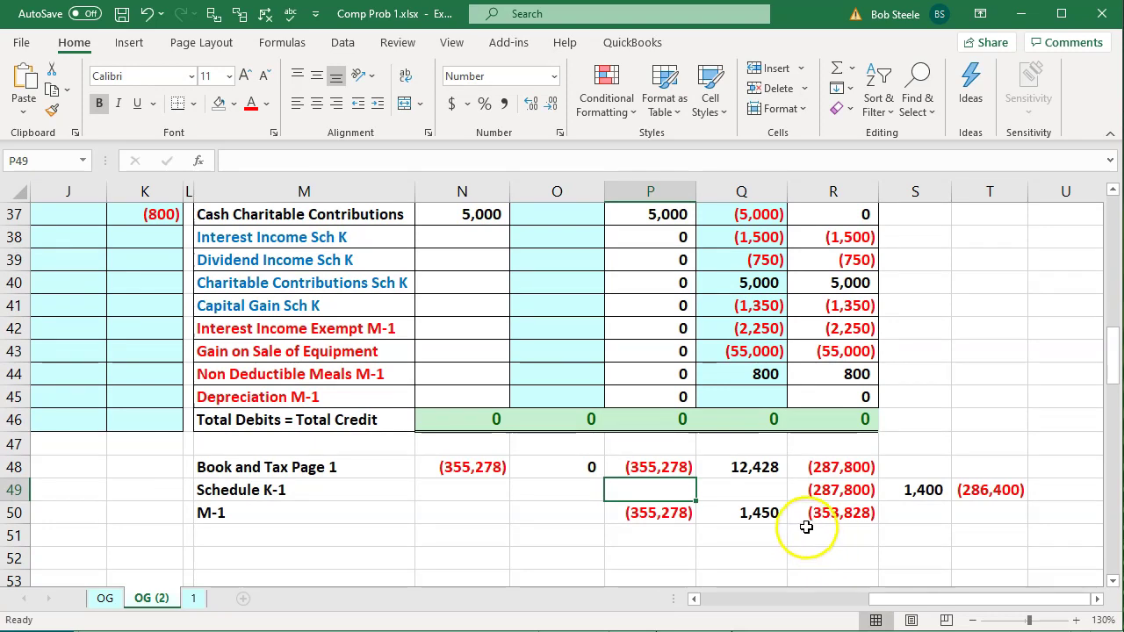
Switch to the 1010 partnership return in Lacerte and examine Form 1065, page 1, from gross receipts through ordinary business income
key(alt+Tab)
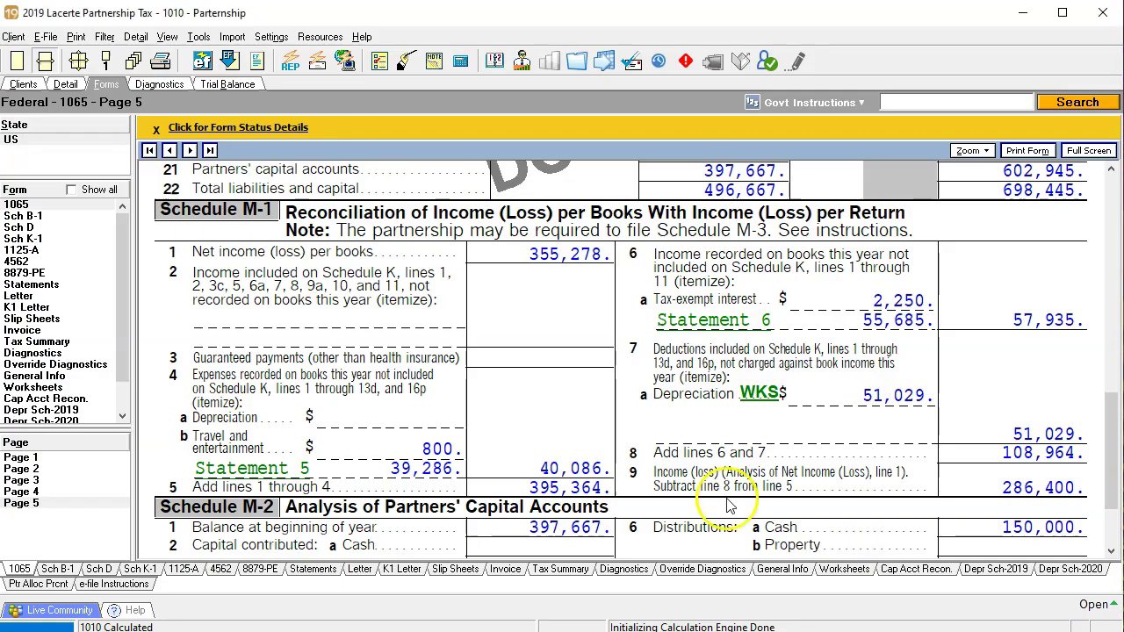
click(35, 458)
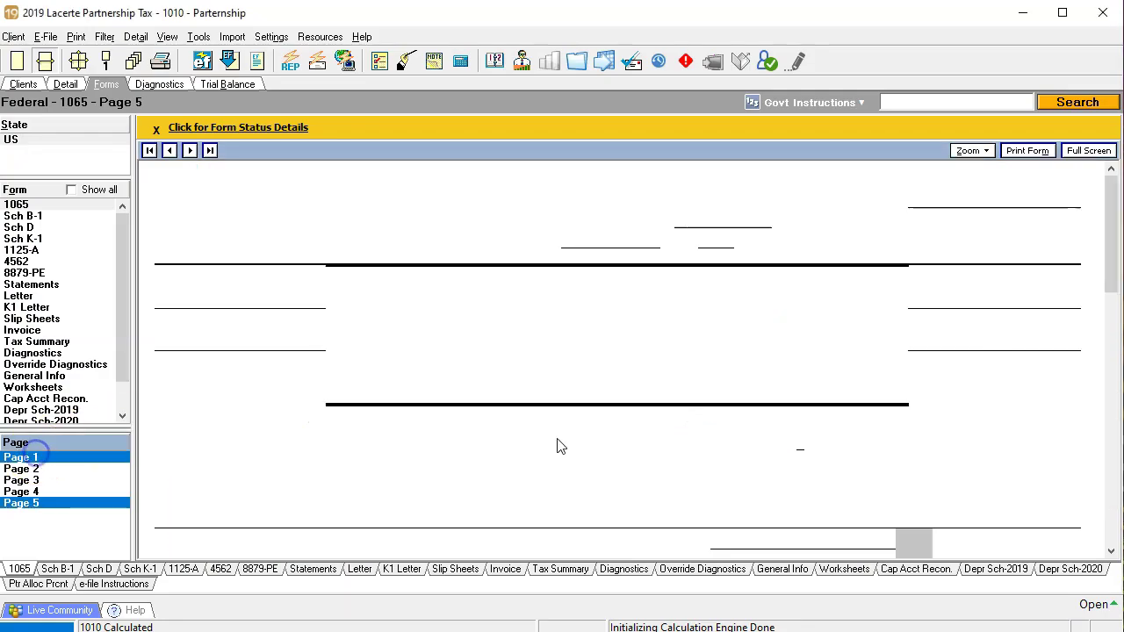
scroll(662, 432, down, 3)
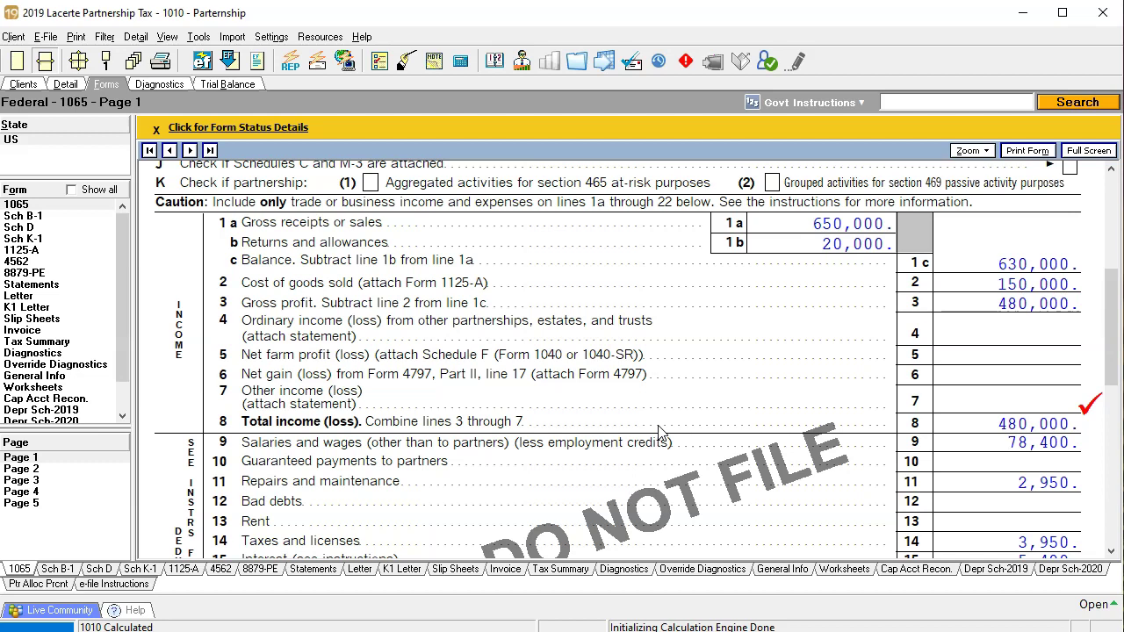
scroll(661, 432, down, 2)
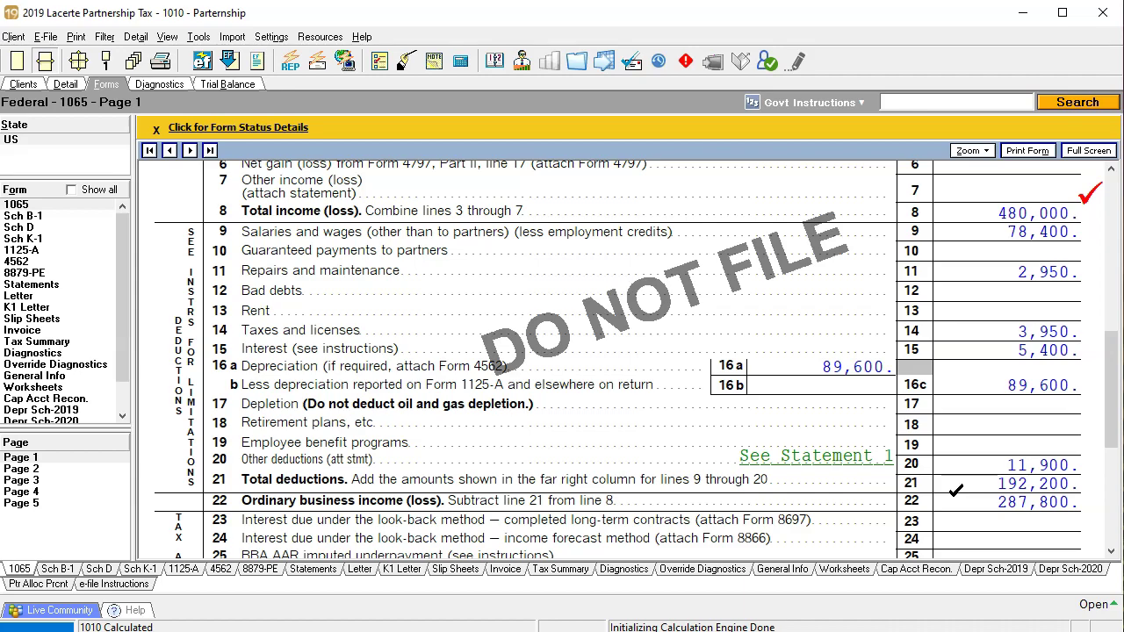
Compare the Tax Trial Balance total for Book and Tax Page 1 in Excel with Form 1065 line 22 in Lacerte
key(alt+Tab)
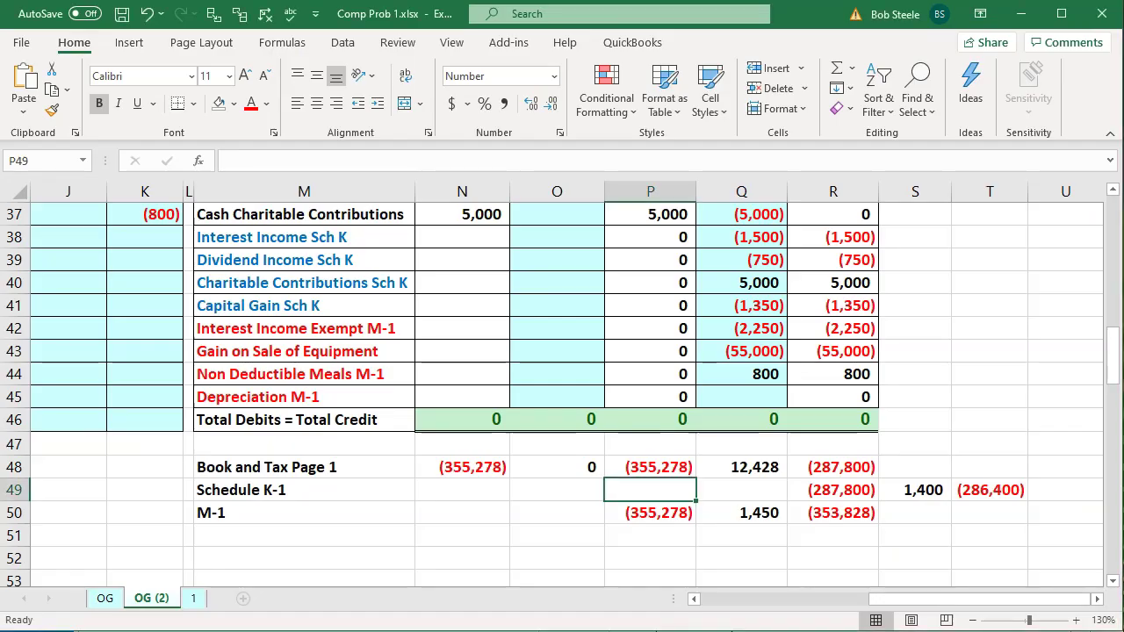
click(831, 458)
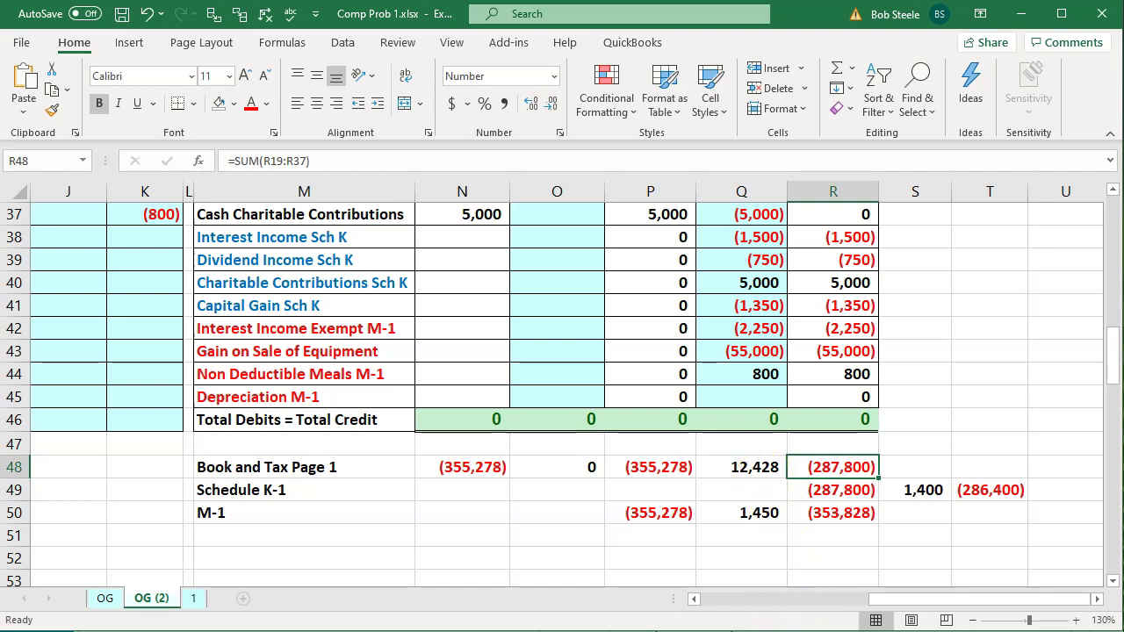
click(474, 629)
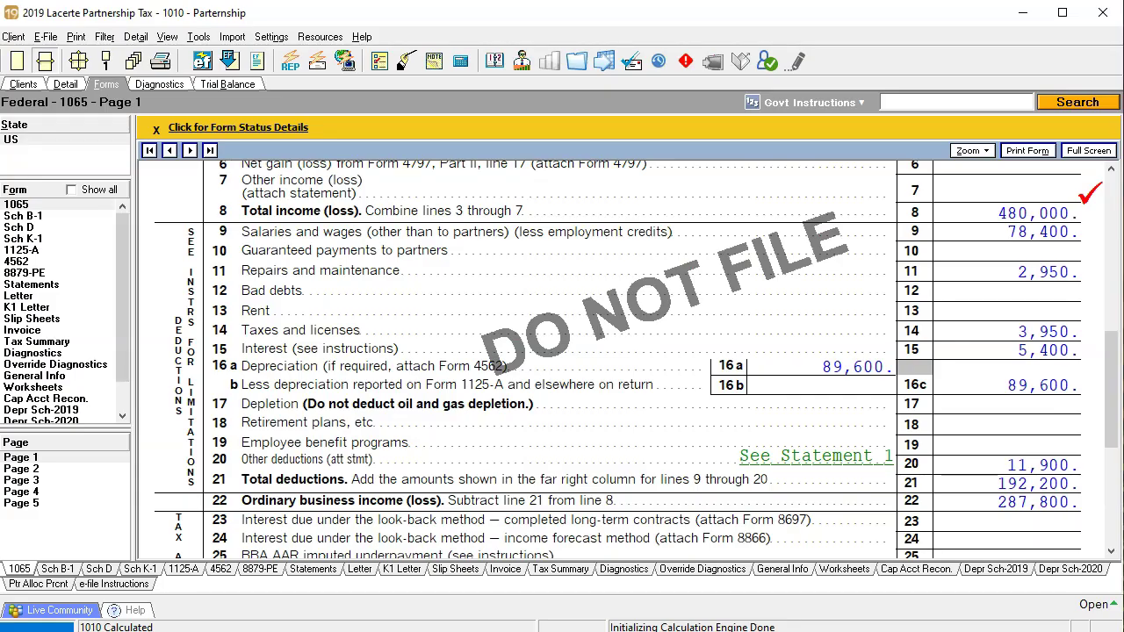
Look through Form 1065 page 3, and review Schedule K on page 4 from ordinary business income through self-employment and credits
click(33, 481)
scroll(664, 414, down, 10)
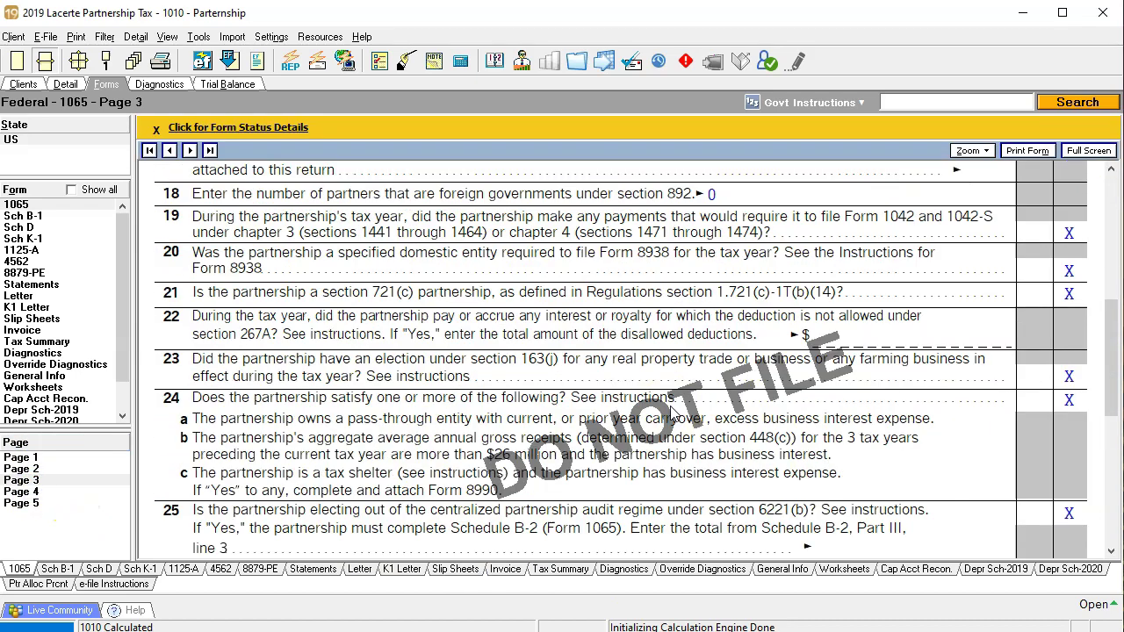
scroll(672, 414, down, 5)
click(51, 495)
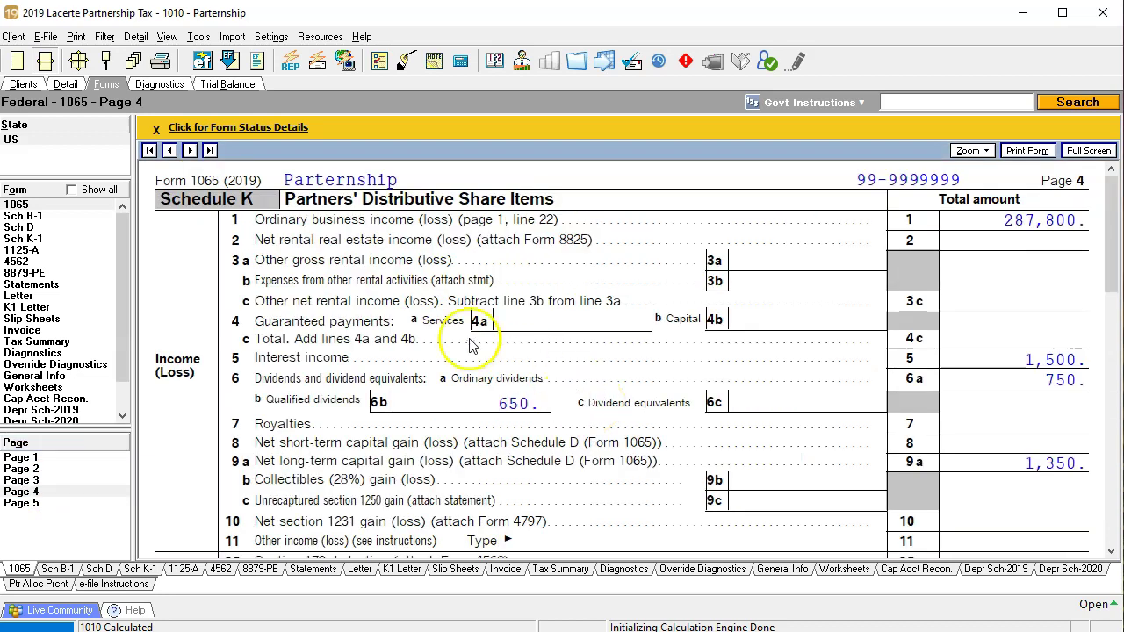
scroll(966, 237, down, 3)
scroll(790, 352, up, 3)
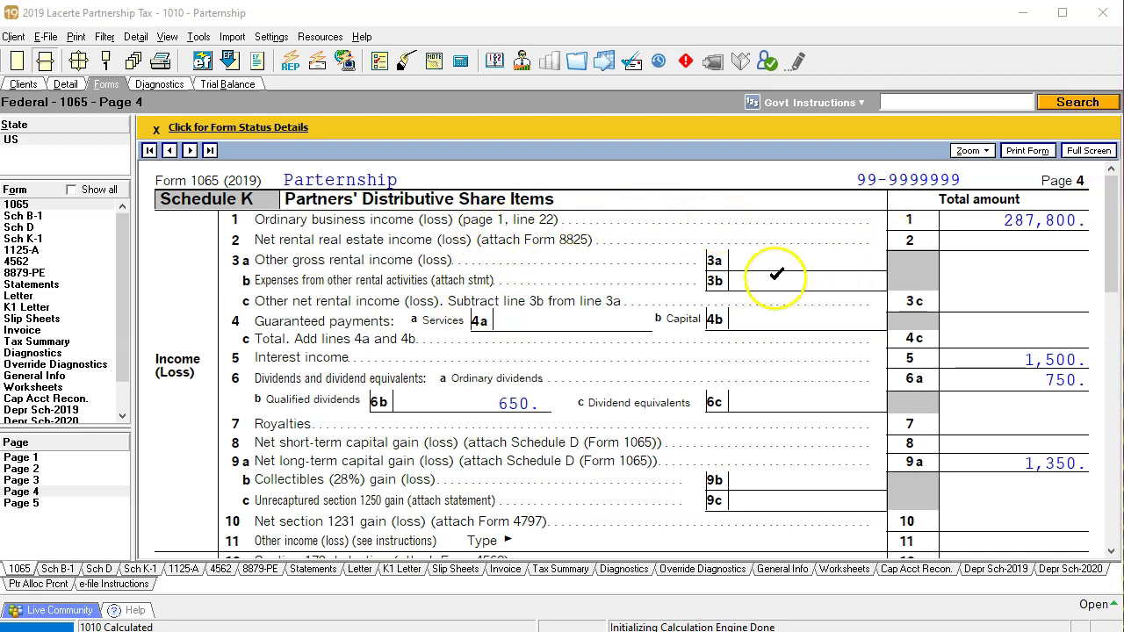
scroll(769, 290, down, 3)
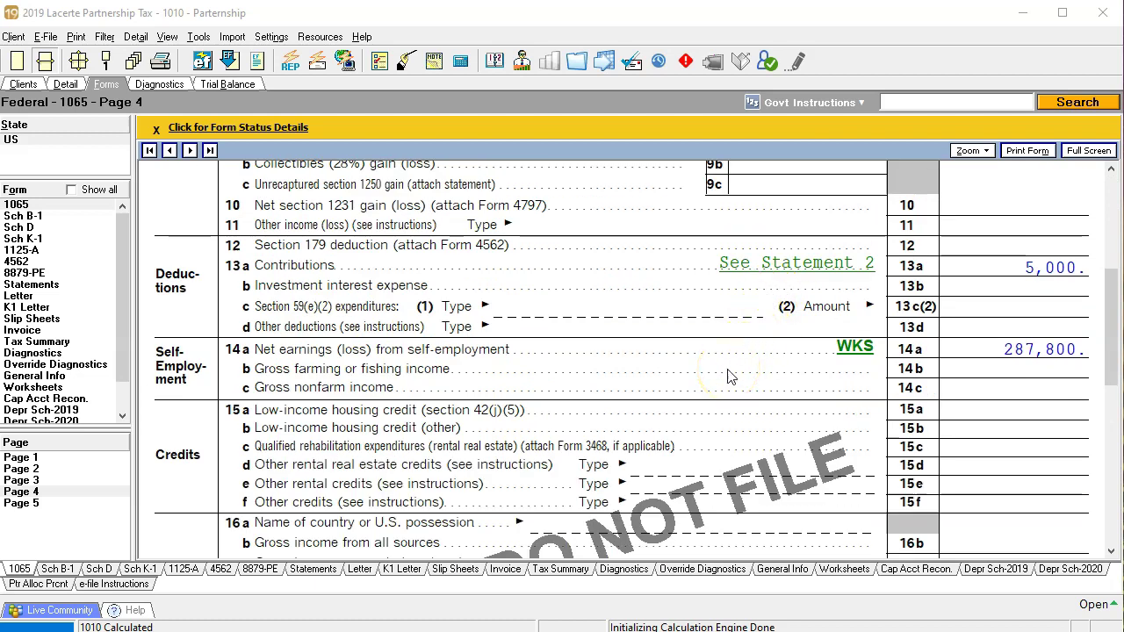
Compare Schedule M-1 line 1, net income per books, on Form 1065 page 5 with the Book and Tax Page 1 total in Excel cell N48
click(74, 504)
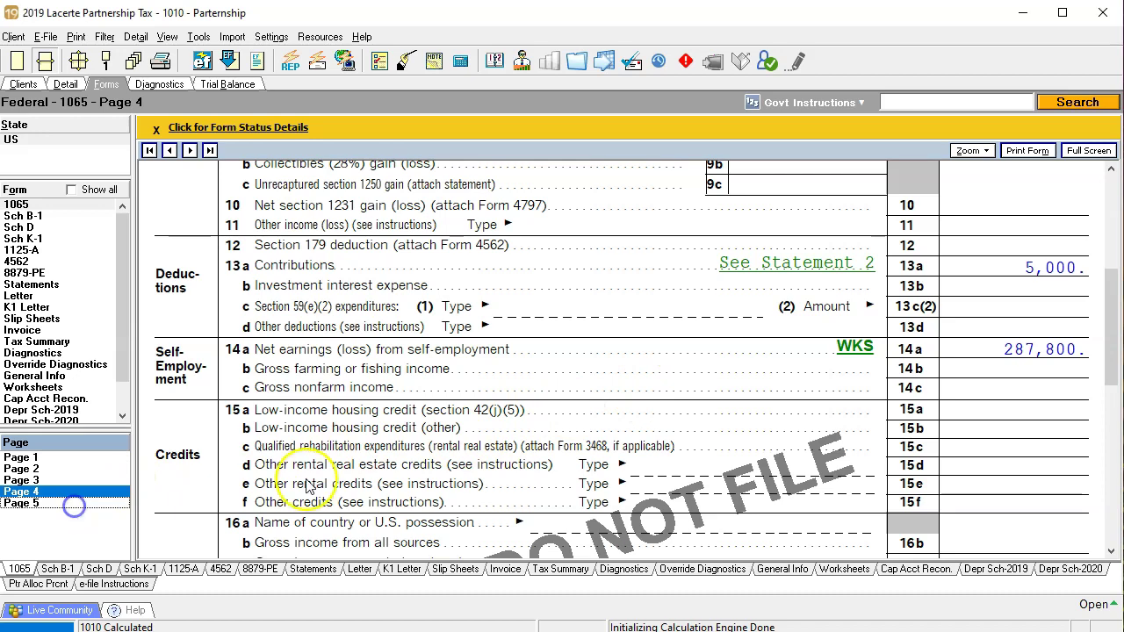
scroll(557, 438, down, 10)
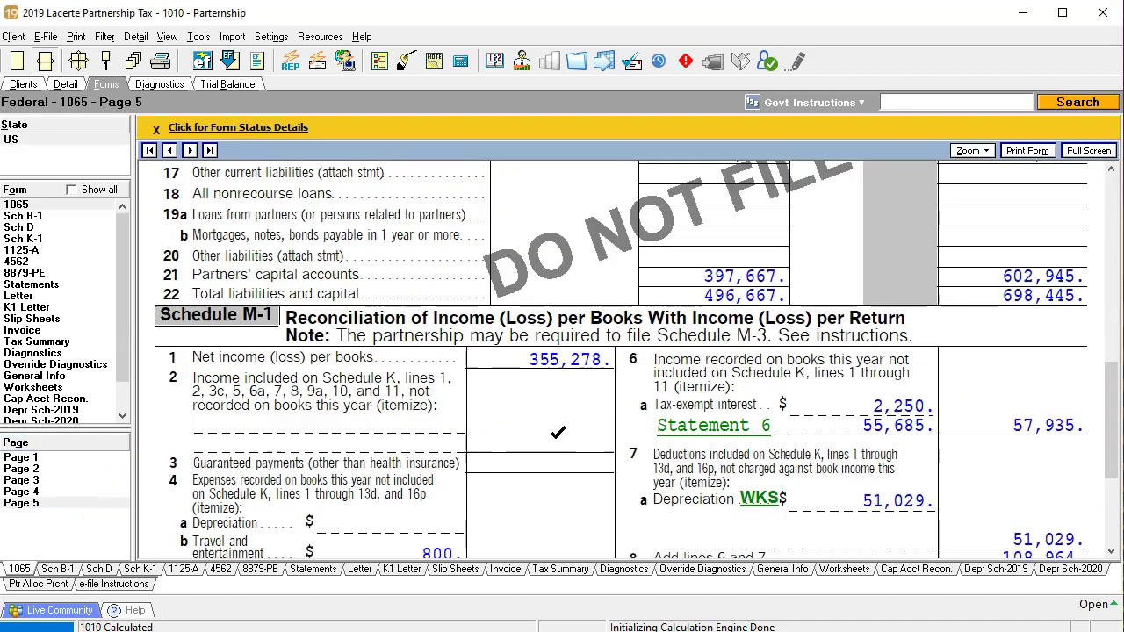
scroll(558, 434, down, 3)
click(513, 255)
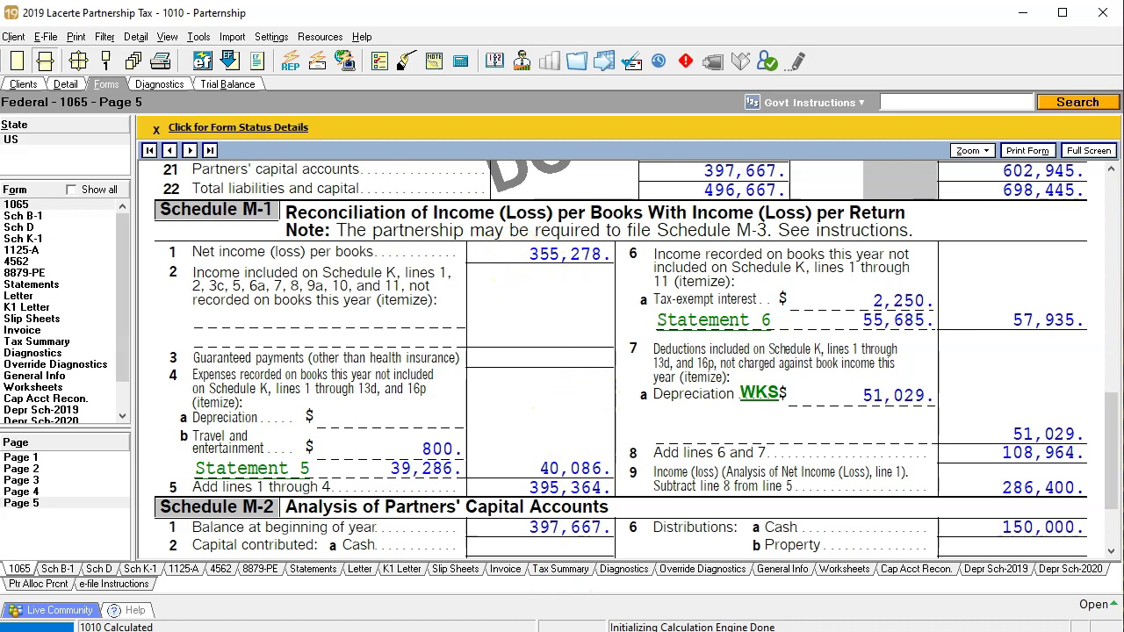
key(alt+Tab)
click(483, 471)
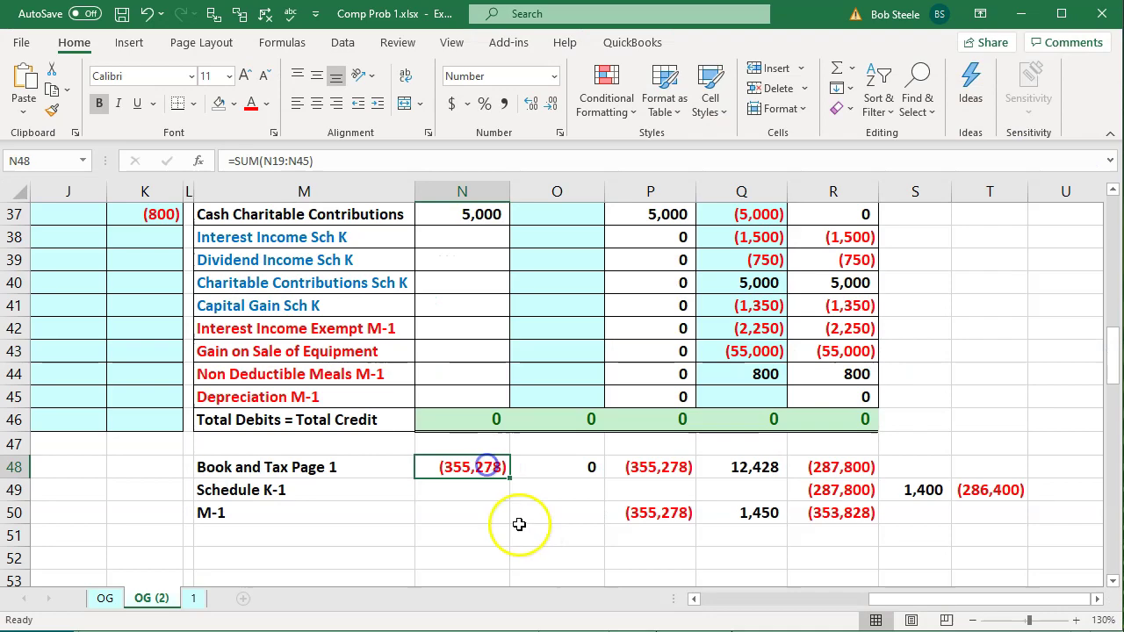
key(alt+Tab)
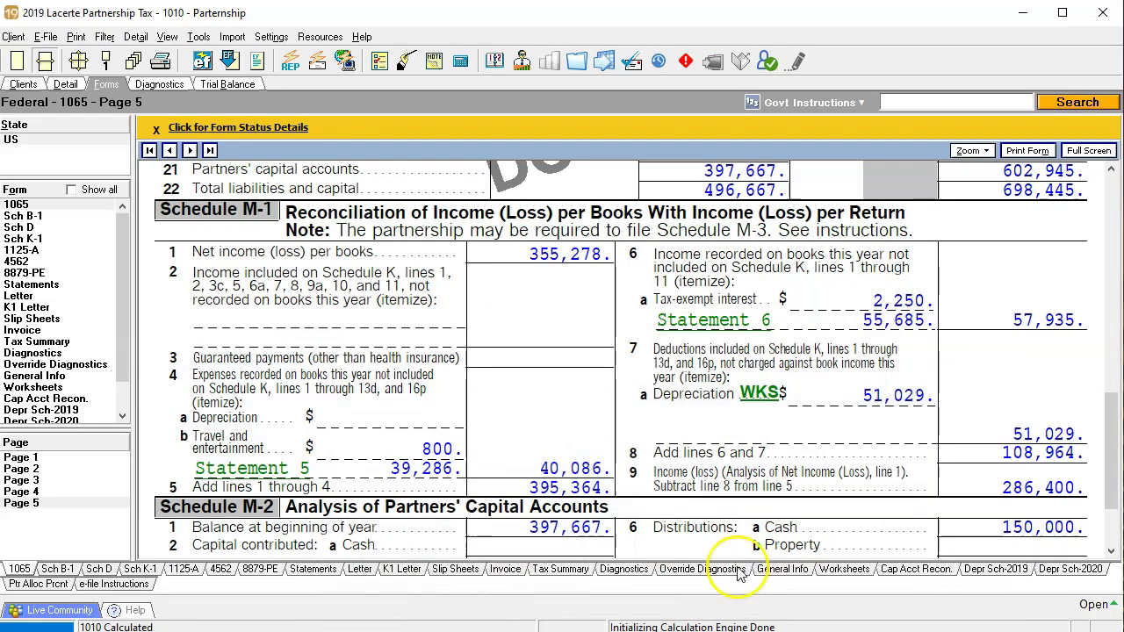
Compare Schedule M-1 line 9 in Lacerte with the Schedule K-1 total in Excel cell T49, and review the Schedule K and M-1 rows
click(999, 483)
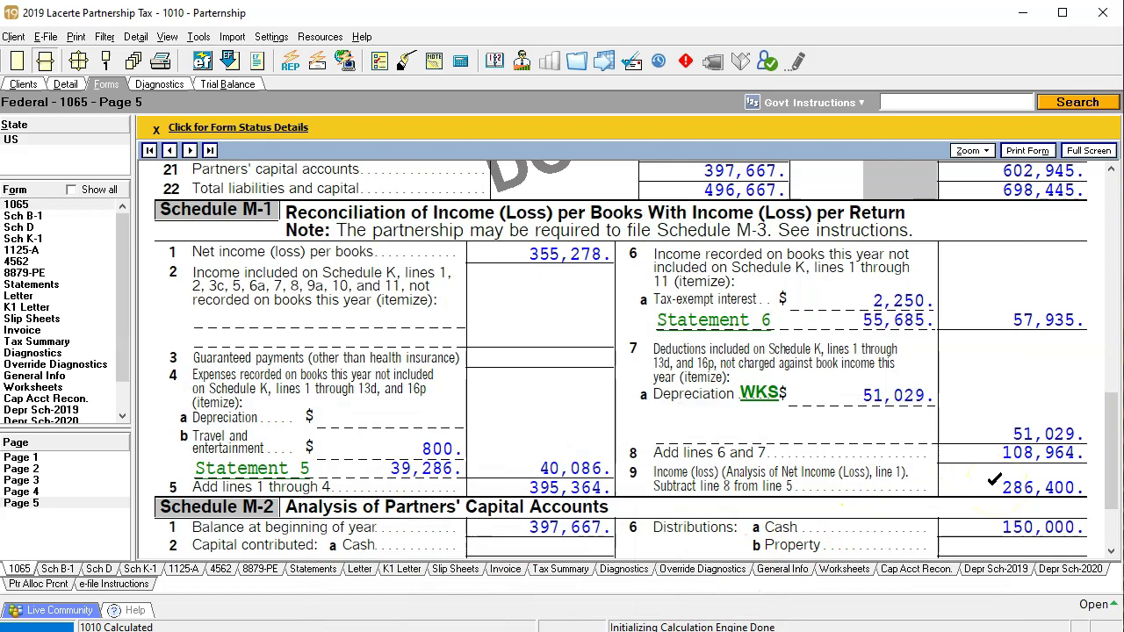
key(alt+Tab)
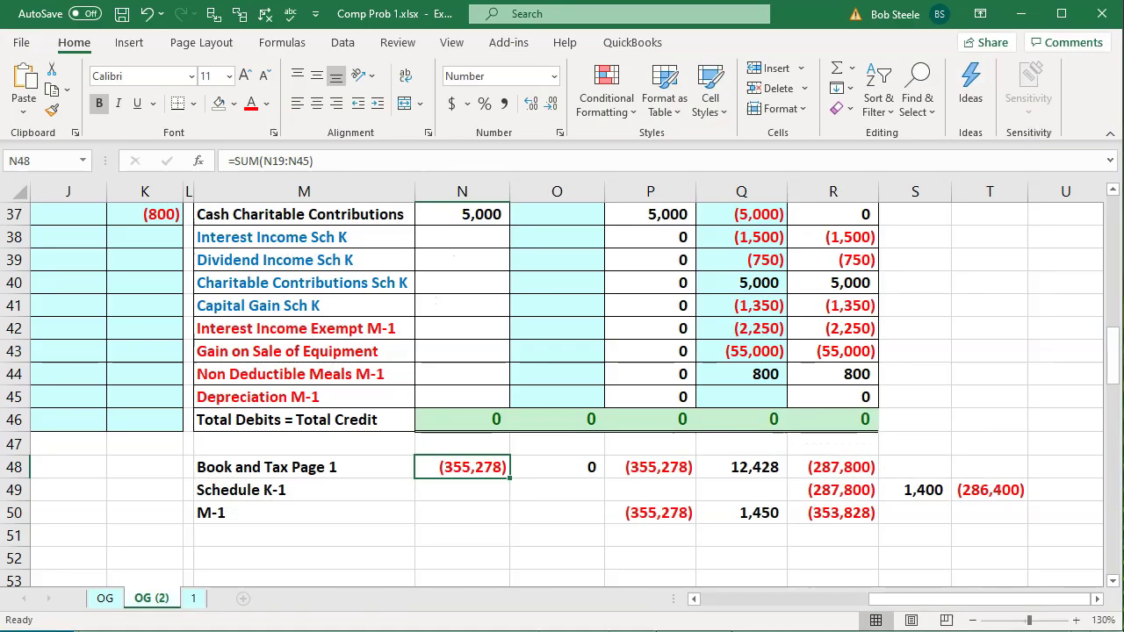
click(1021, 490)
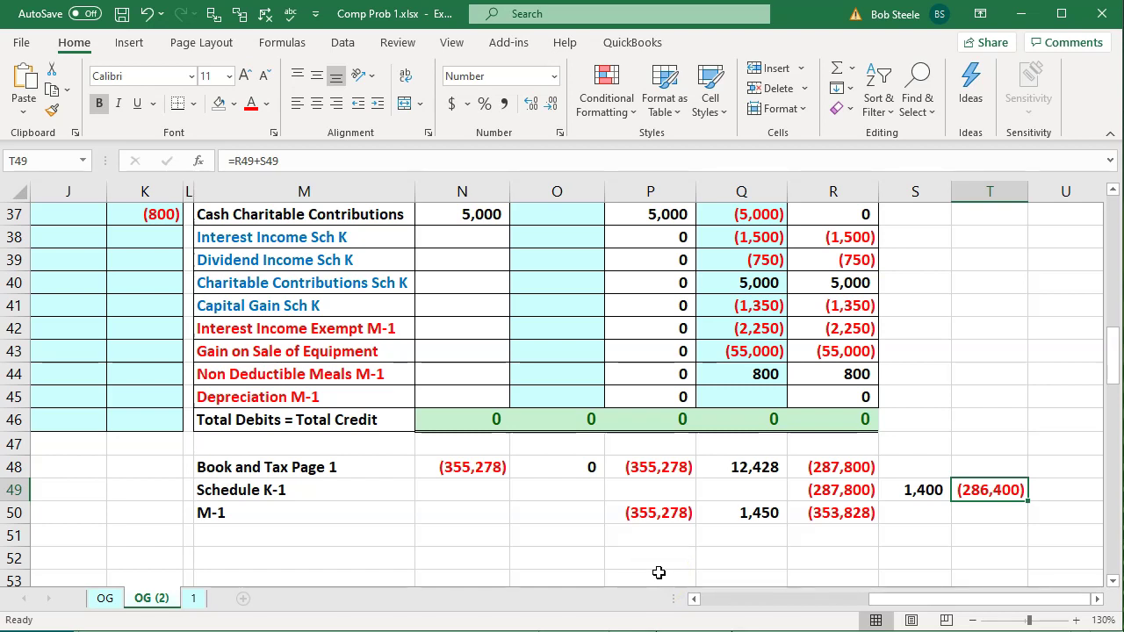
scroll(658, 572, up, 1)
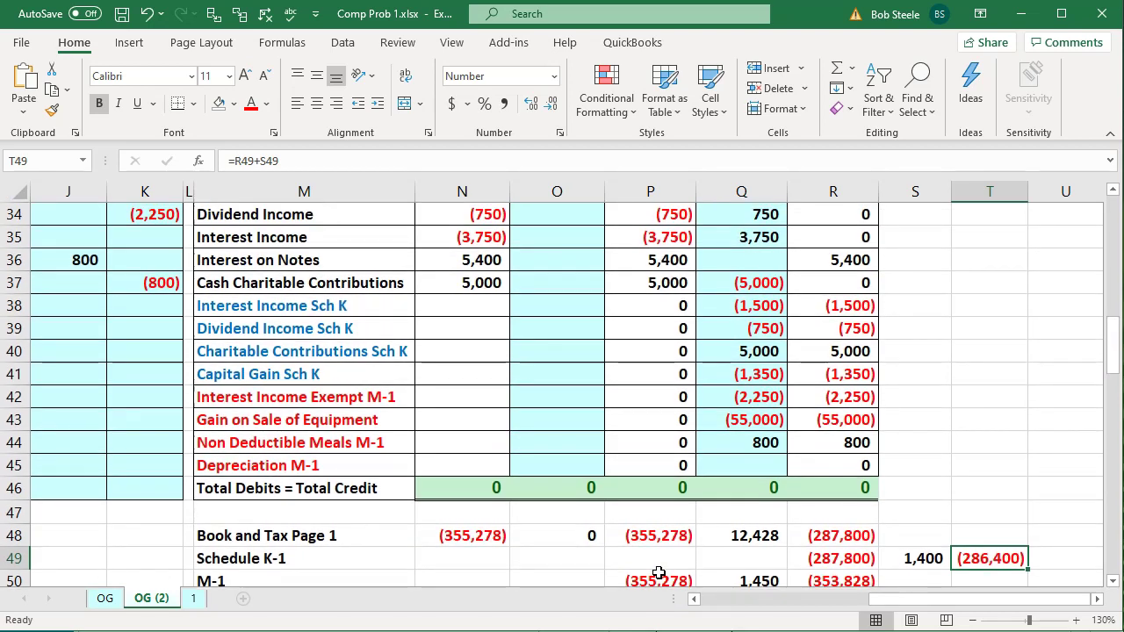
scroll(659, 572, up, 1)
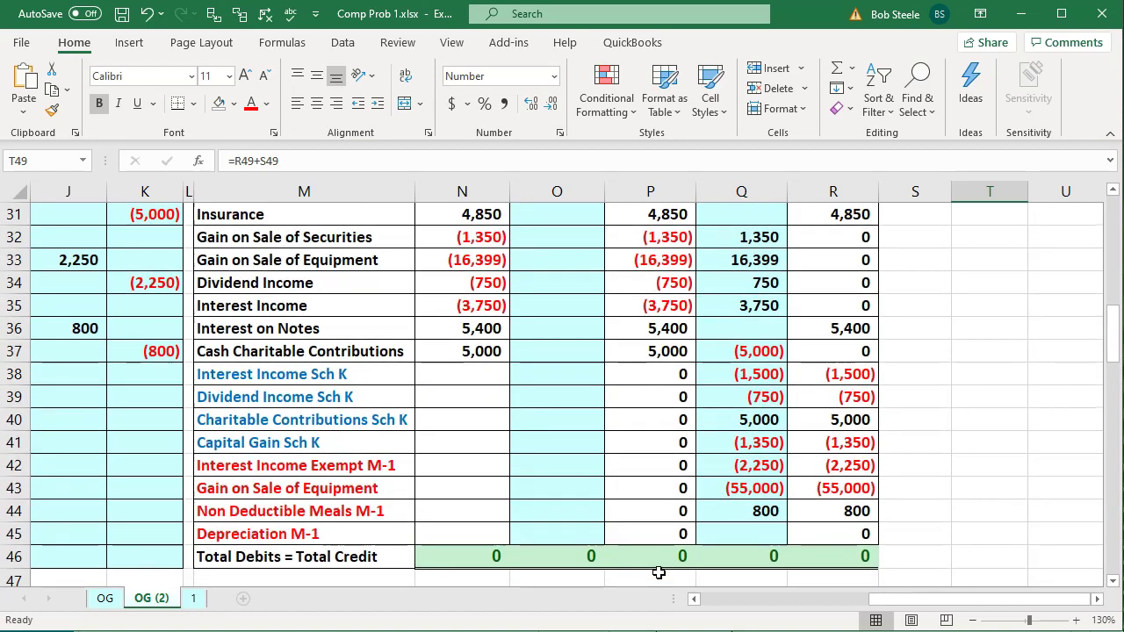
scroll(659, 573, down, 1)
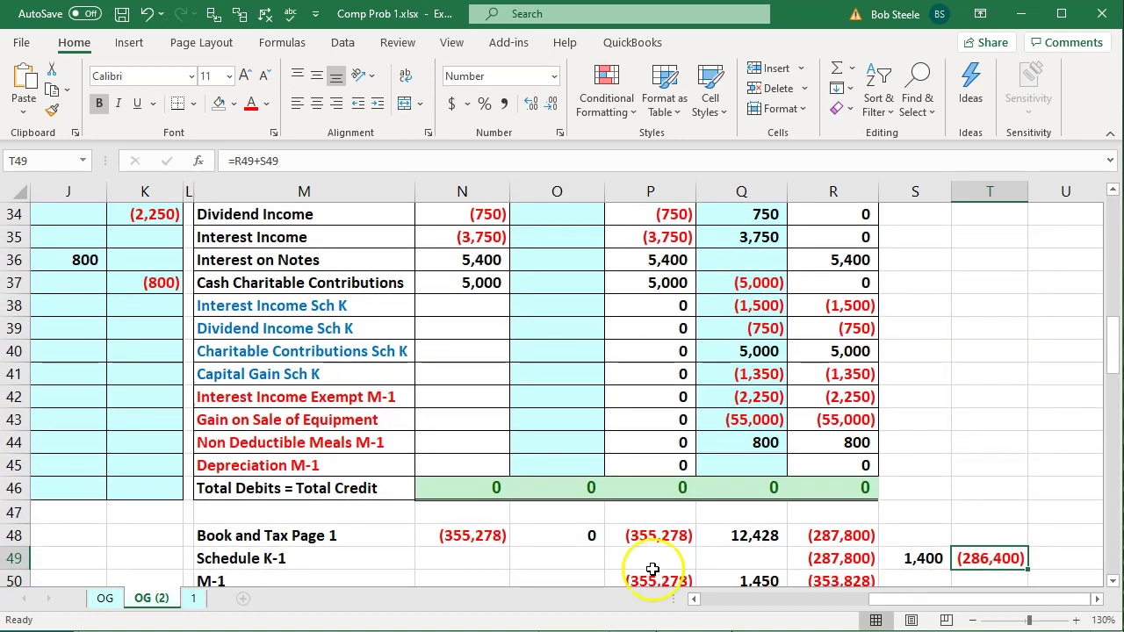
Check the Book and Tax Page 1 total in P48 against Schedule M-1 in Lacerte, and inspect the adjustment column's total formula in O48
click(665, 540)
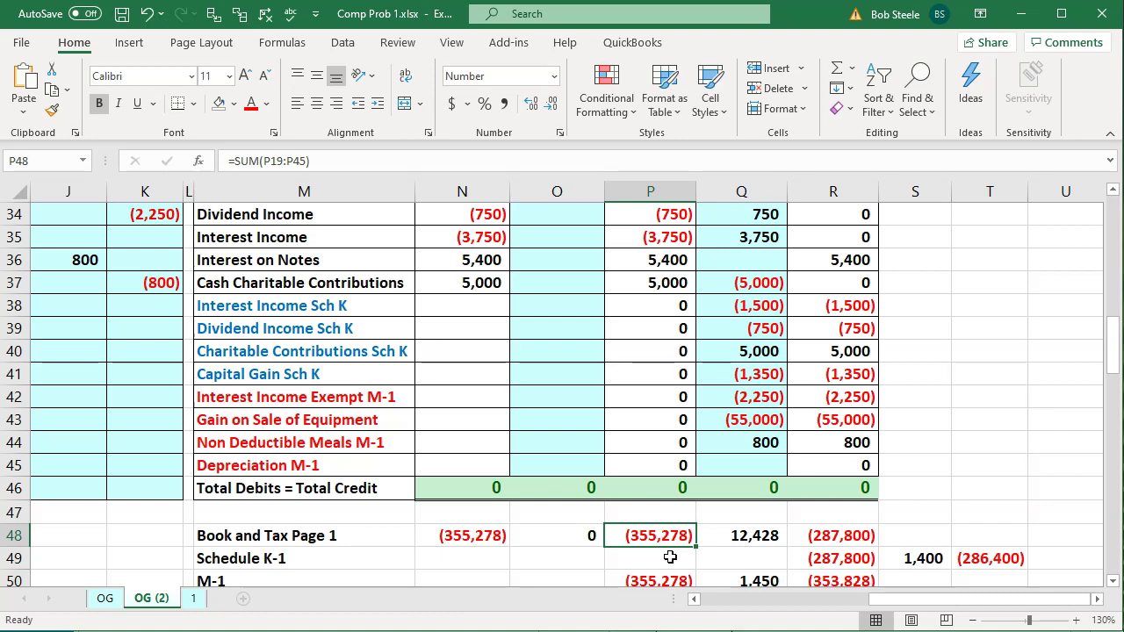
key(alt+Tab)
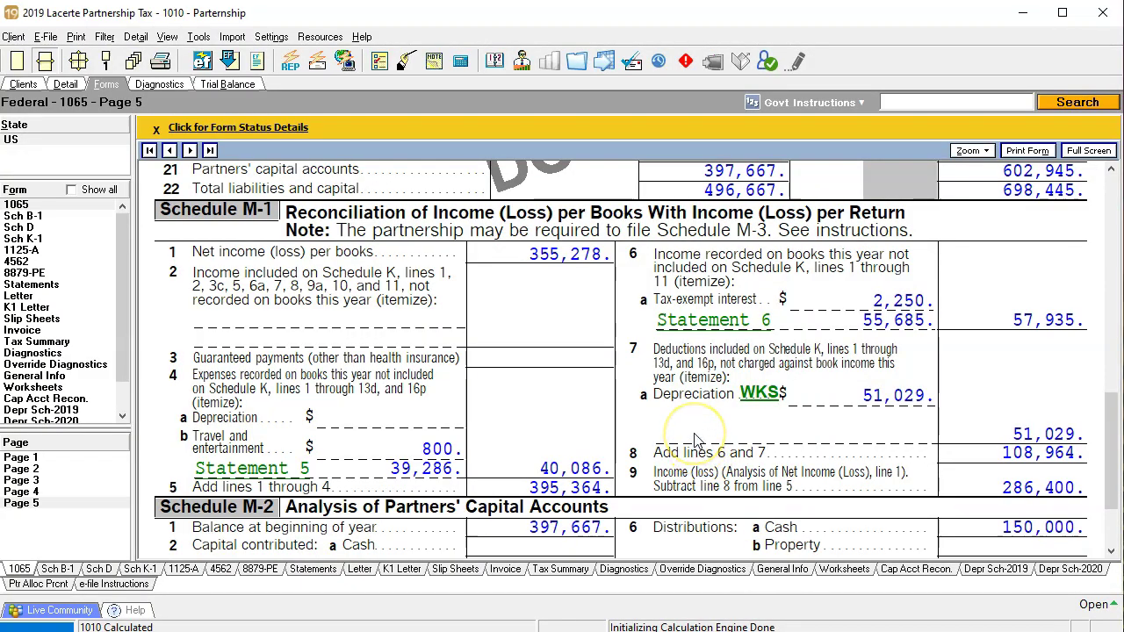
scroll(697, 442, up, 3)
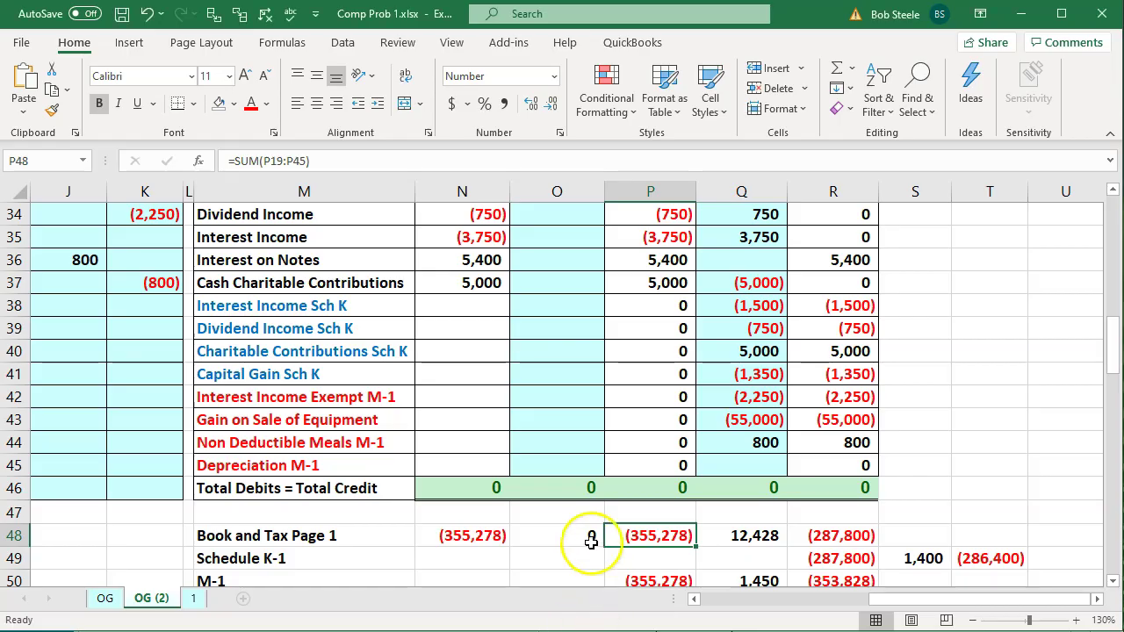
click(587, 527)
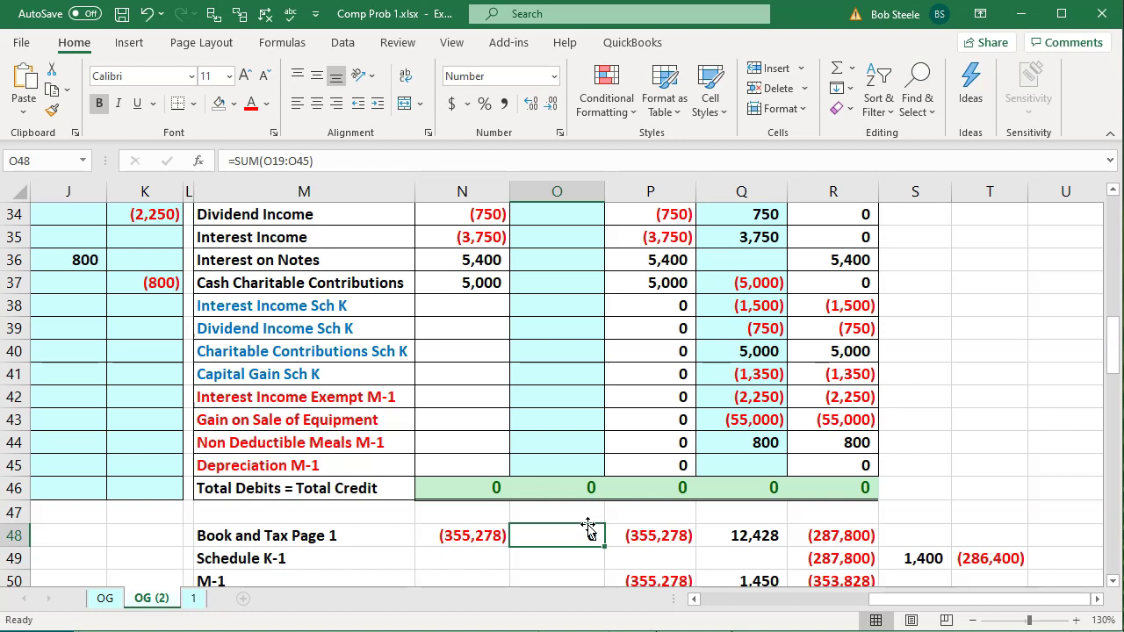
click(584, 530)
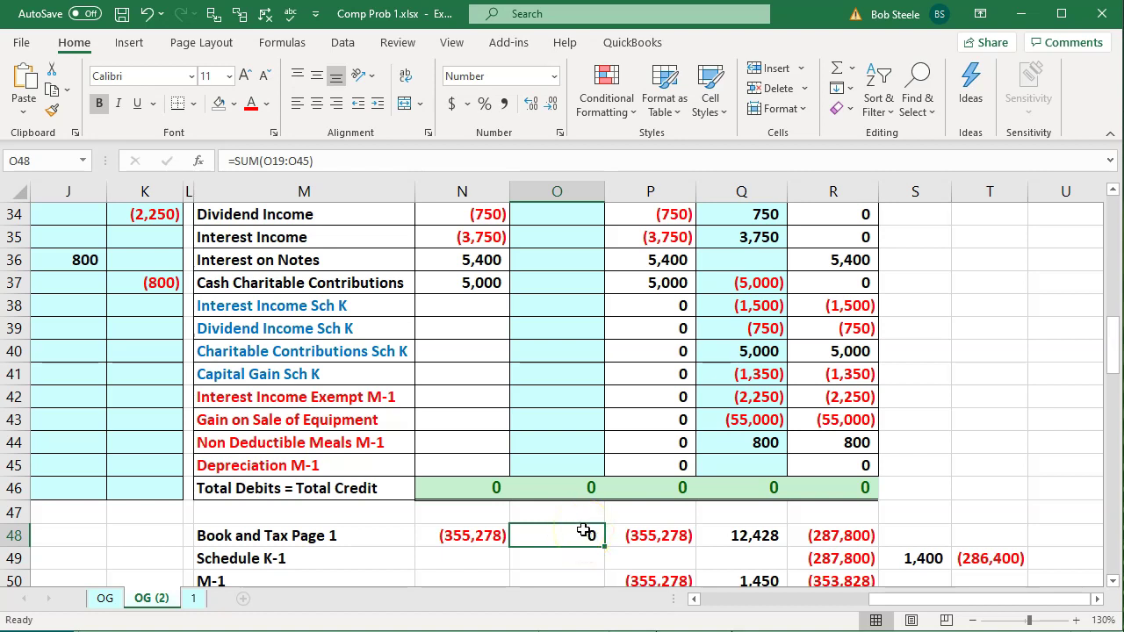